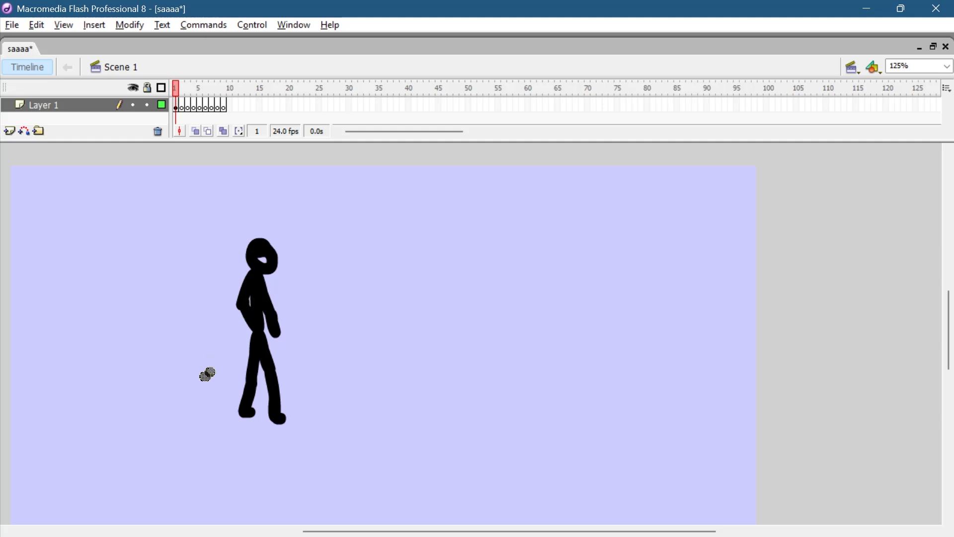
# - Show the drawing tools and outline the black stick figure with a red stroke using the Ink Bottle tool
pyautogui.hotkey('ctrl', 'F2')
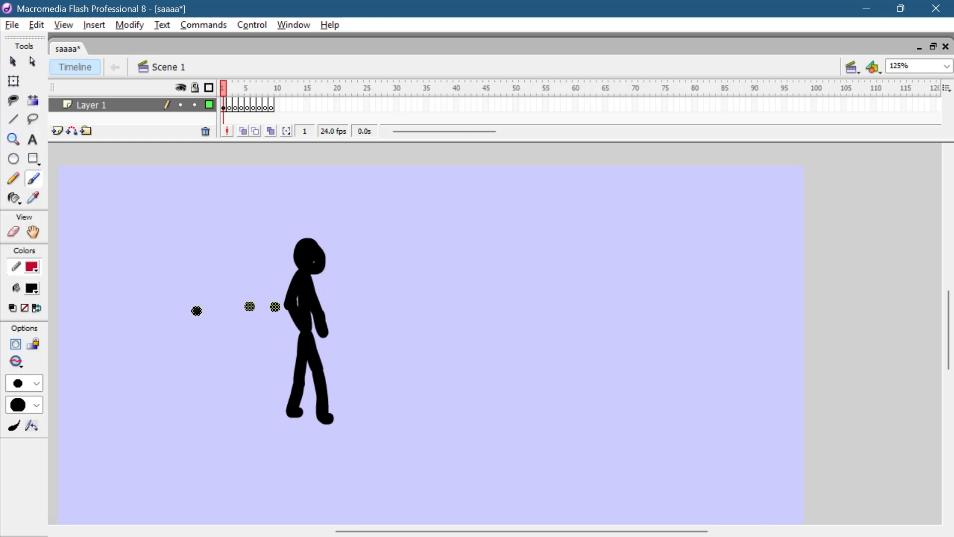
pyautogui.click(14, 198)
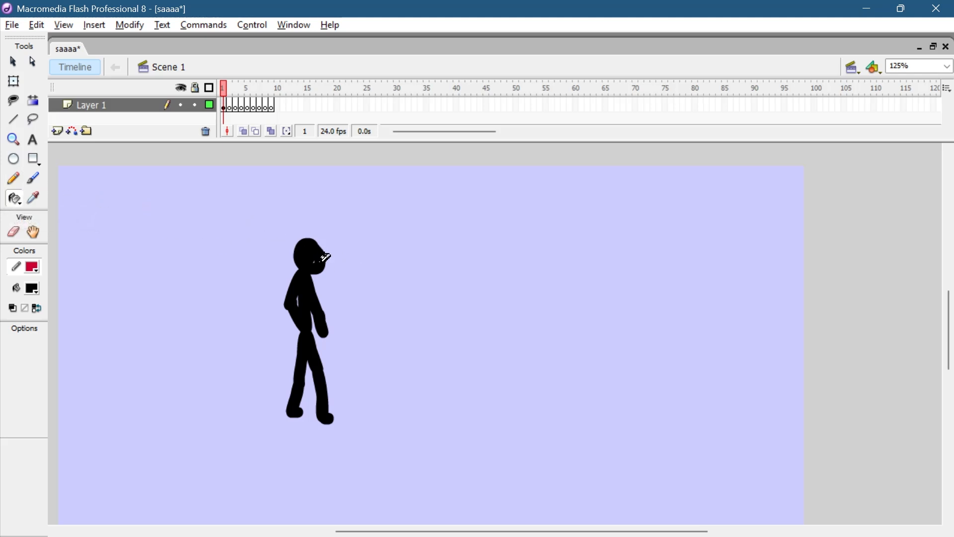
pyautogui.press('v')
pyautogui.moveTo(230, 213); pyautogui.dragTo(365, 372)
pyautogui.click(420, 386)
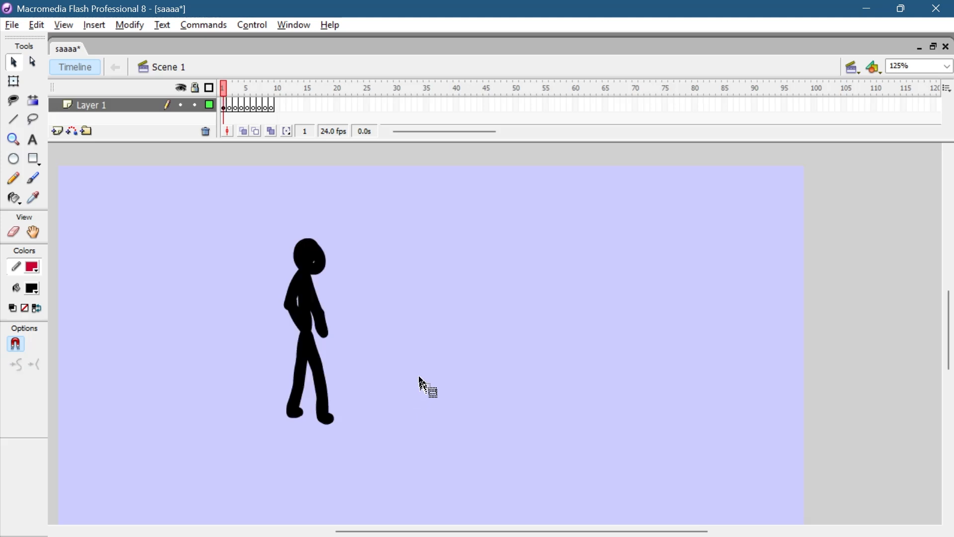
pyautogui.press('s')
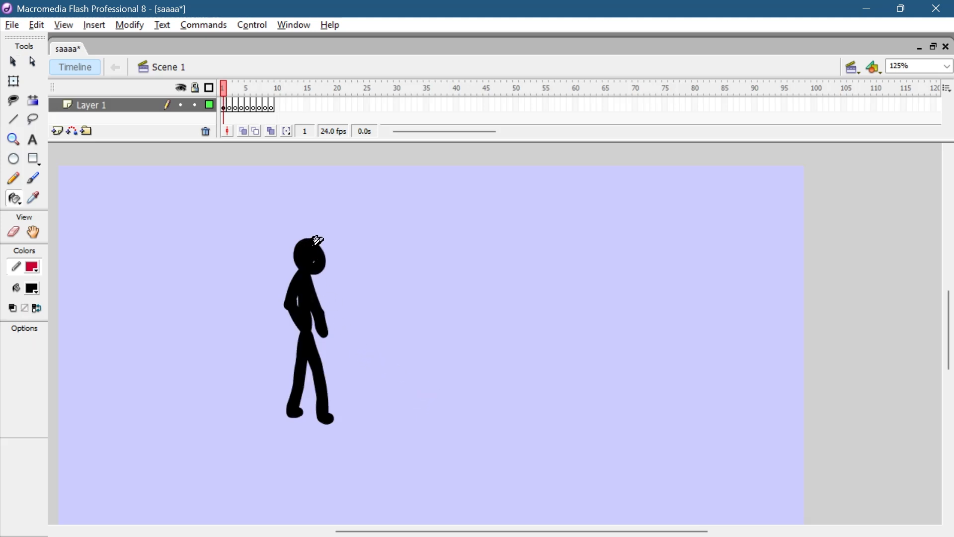
pyautogui.click(318, 241)
# - Select the whole outlined figure and display the Properties and Color panels
pyautogui.press('v')
pyautogui.moveTo(234, 207)
pyautogui.mouseDown()
pyautogui.moveTo(329, 306)
pyautogui.moveTo(479, 496)
pyautogui.mouseUp()
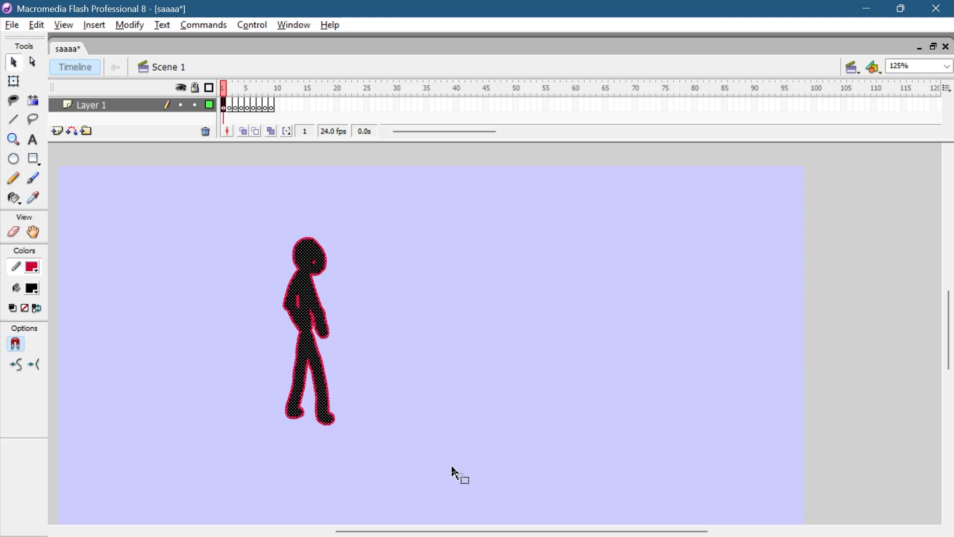
pyautogui.press('F4')
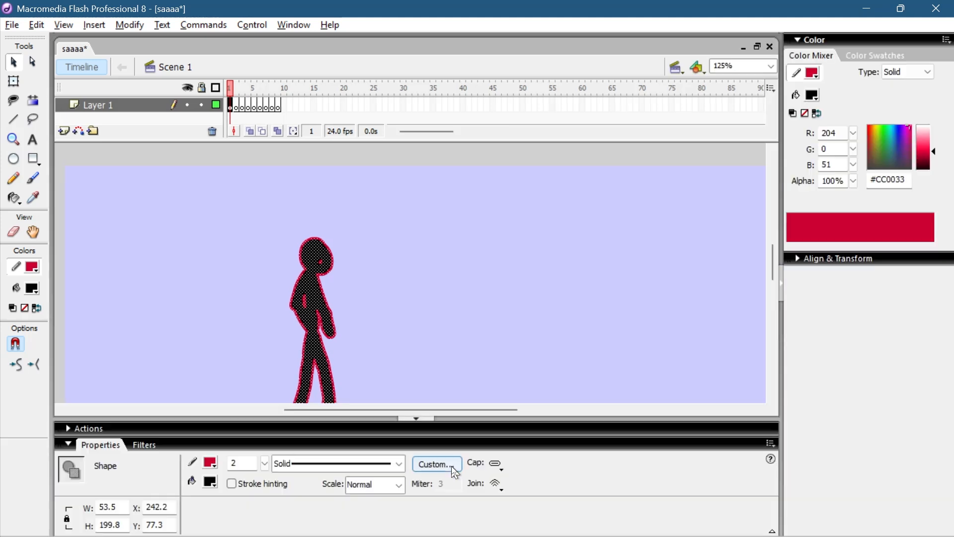
pyautogui.click(233, 378)
pyautogui.moveTo(247, 375); pyautogui.dragTo(183, 309)
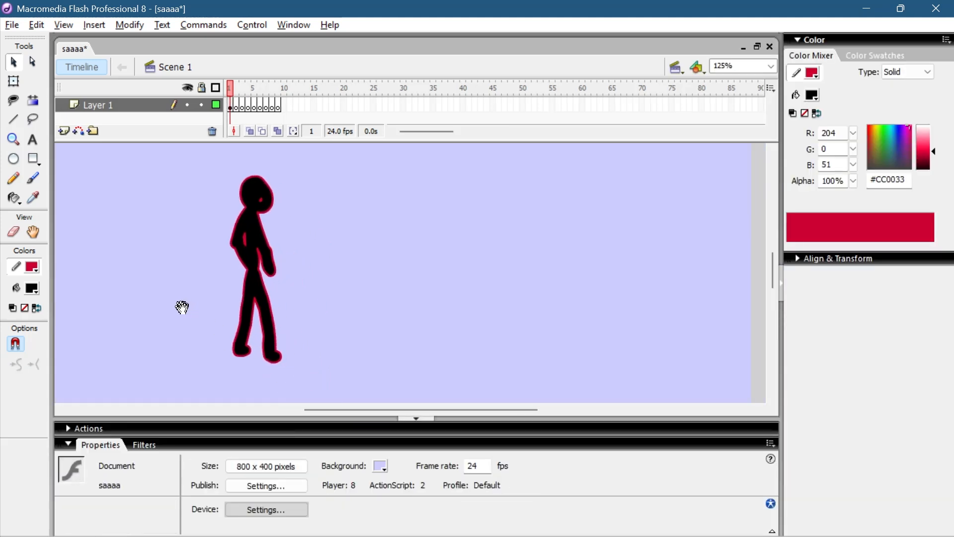
# - Try different stroke thicknesses on the selected figure's red outline
pyautogui.moveTo(193, 167); pyautogui.dragTo(356, 393)
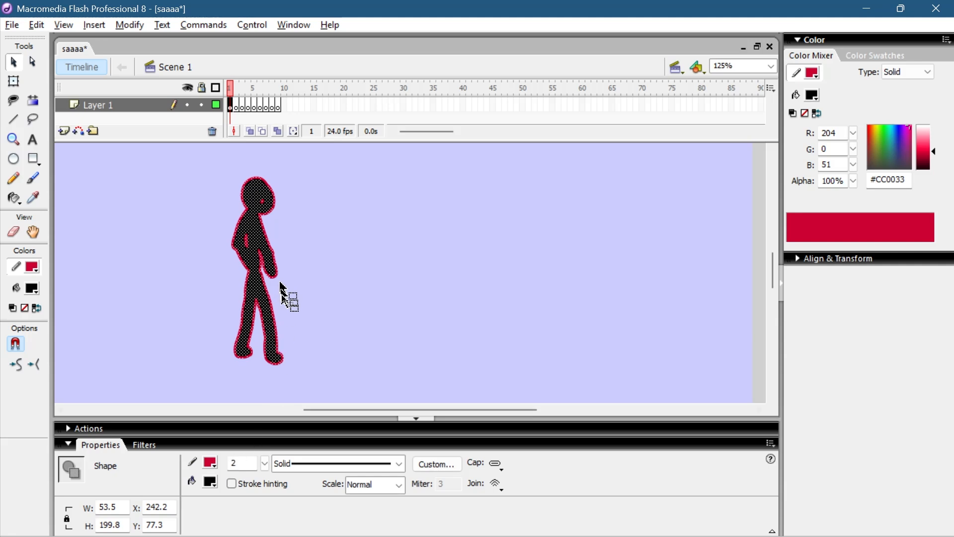
pyautogui.click(280, 318)
pyautogui.moveTo(196, 167); pyautogui.dragTo(385, 412)
pyautogui.moveTo(265, 466)
pyautogui.mouseDown()
pyautogui.moveTo(269, 384)
pyautogui.moveTo(266, 507)
pyautogui.mouseUp()
pyautogui.moveTo(265, 468)
pyautogui.mouseDown()
pyautogui.moveTo(266, 478)
pyautogui.moveTo(266, 458)
pyautogui.mouseUp()
pyautogui.click(289, 417)
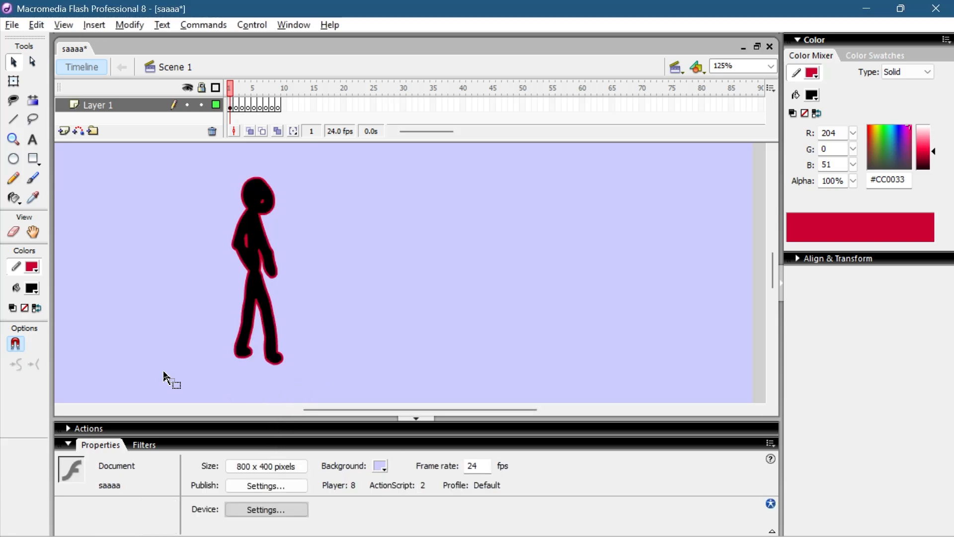
# - Draw a second figure's legs, torso and arms beside the first with the Line tool, using a black stroke of thickness 10
pyautogui.click(36, 308)
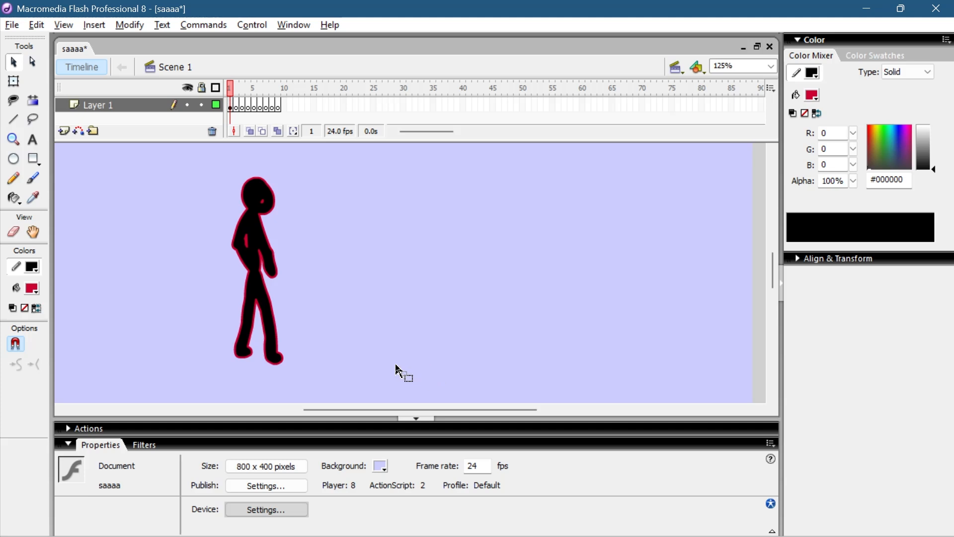
pyautogui.press('n')
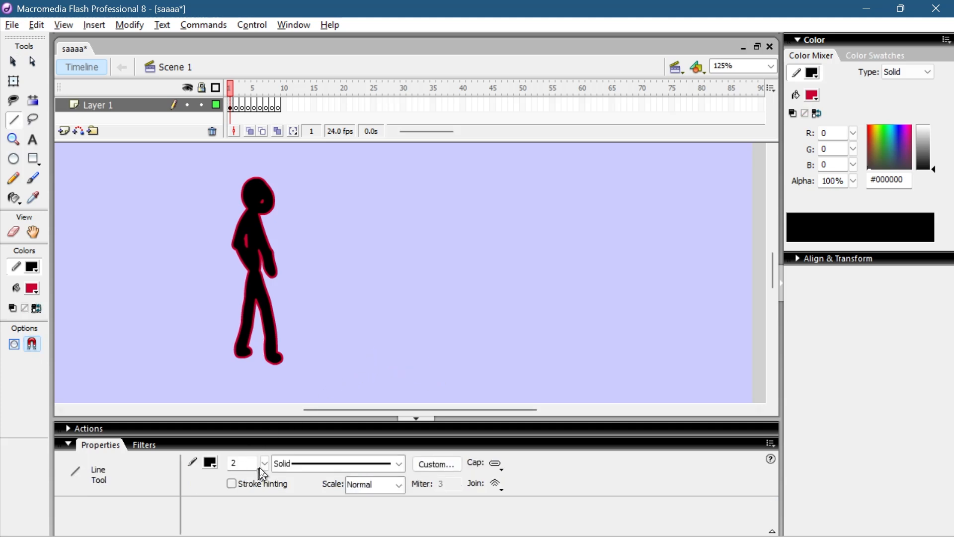
pyautogui.moveTo(265, 463); pyautogui.dragTo(267, 435)
pyautogui.moveTo(388, 368)
pyautogui.mouseDown()
pyautogui.moveTo(391, 304)
pyautogui.moveTo(413, 319)
pyautogui.moveTo(391, 362)
pyautogui.mouseUp()
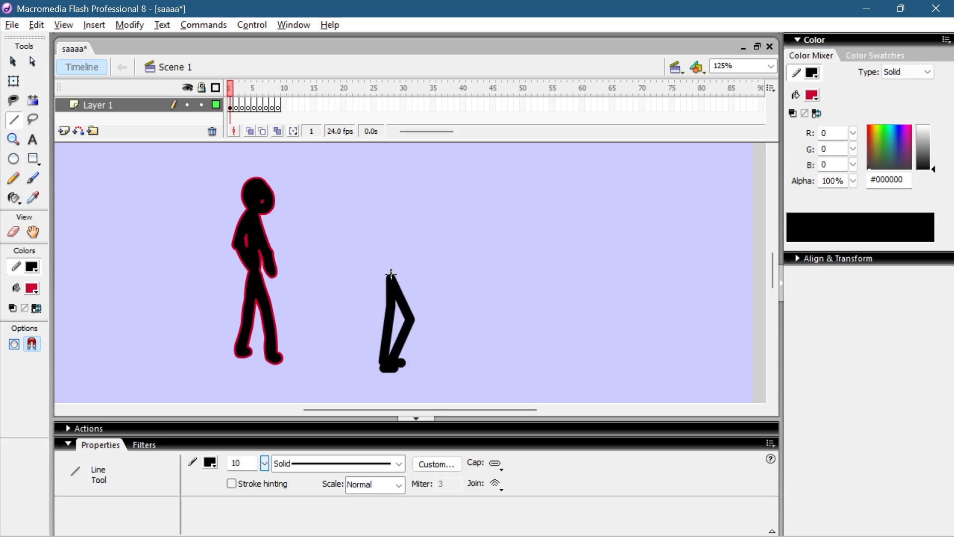
pyautogui.moveTo(392, 277)
pyautogui.mouseDown()
pyautogui.moveTo(388, 226)
pyautogui.moveTo(376, 261)
pyautogui.mouseUp()
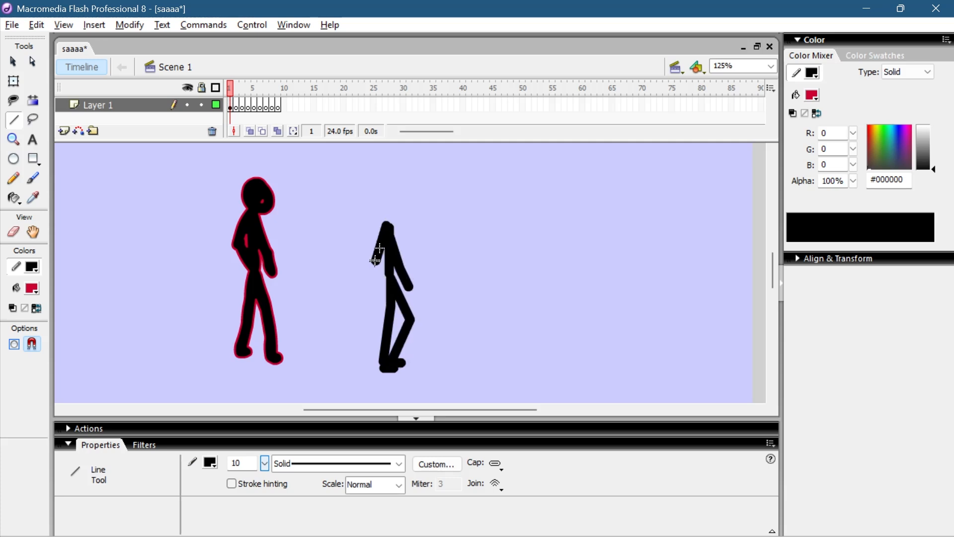
# - Add a round head on the new figure with the Oval tool and delete the oval's inner fill
pyautogui.press('o')
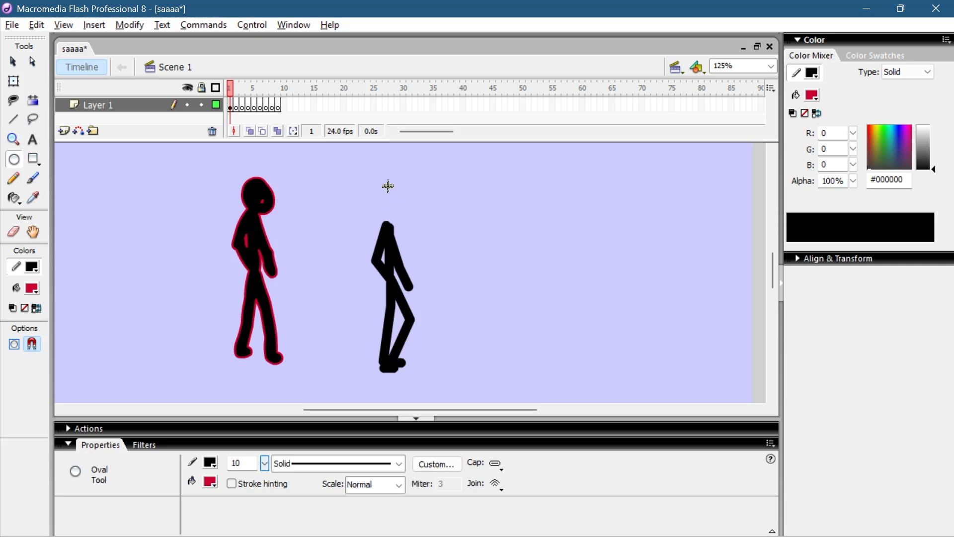
pyautogui.moveTo(388, 186)
pyautogui.mouseDown()
pyautogui.moveTo(415, 226)
pyautogui.moveTo(409, 220)
pyautogui.moveTo(409, 234)
pyautogui.mouseUp()
pyautogui.press('v')
pyautogui.click(408, 202)
pyautogui.press('Delete')
pyautogui.click(405, 223)
pyautogui.click(420, 255)
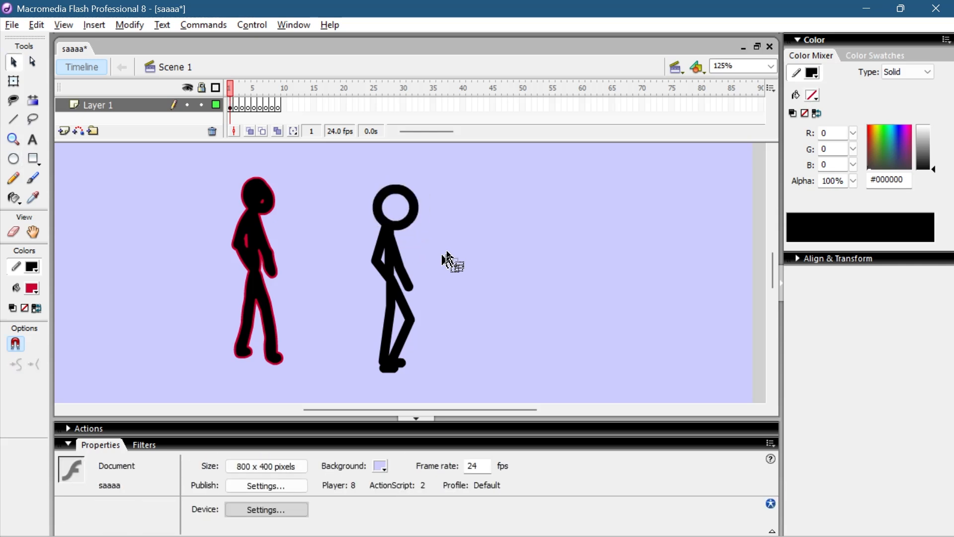
# - Convert all lines of the newly drawn stick figure to fills
pyautogui.moveTo(337, 159); pyautogui.dragTo(497, 404)
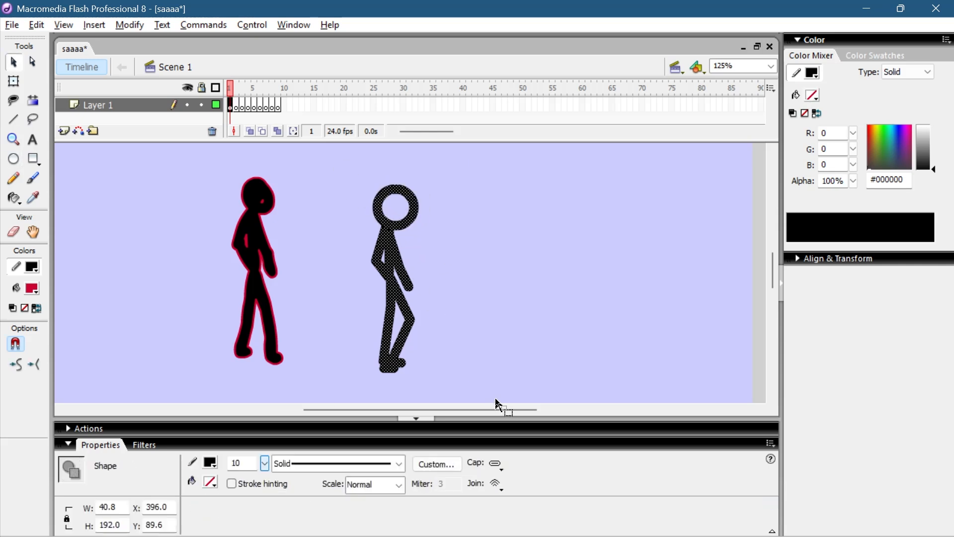
pyautogui.click(127, 30)
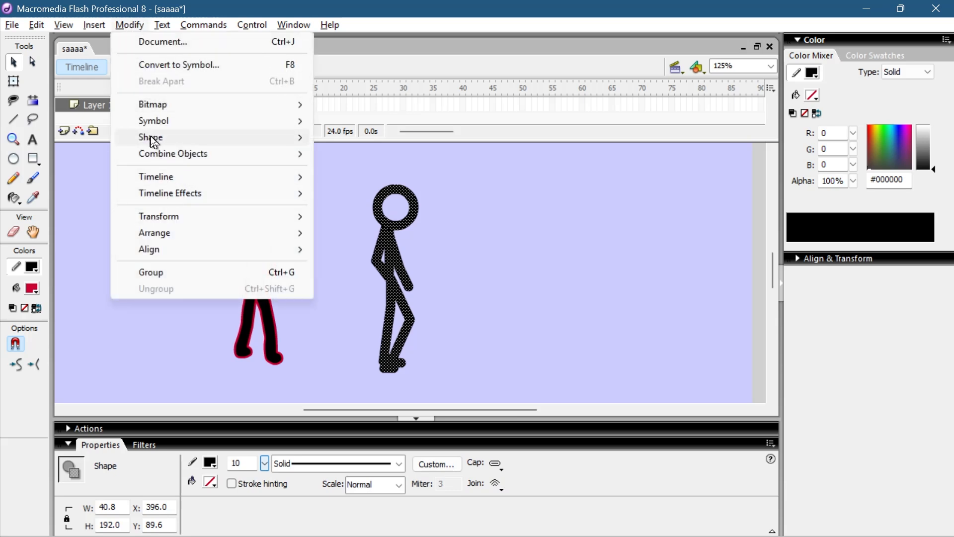
pyautogui.moveTo(154, 141)
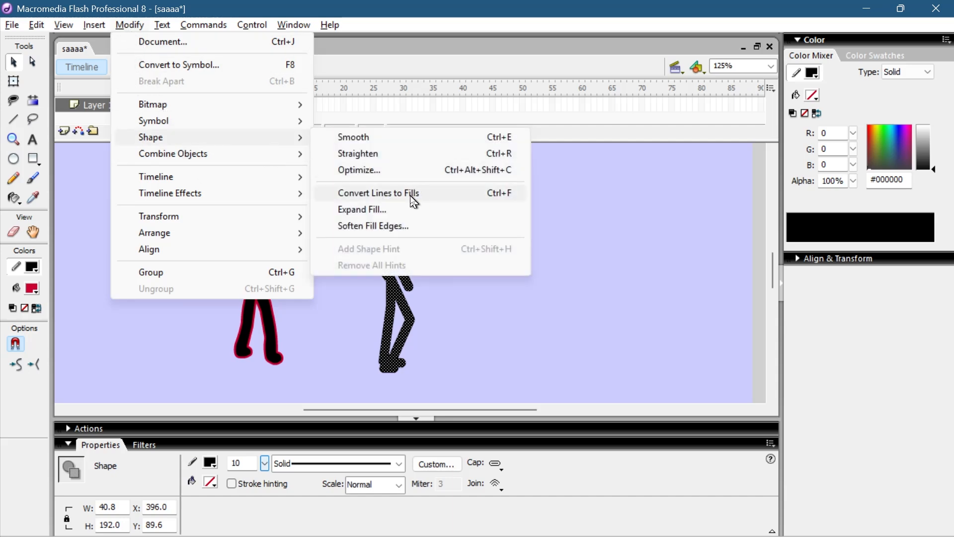
pyautogui.click(416, 203)
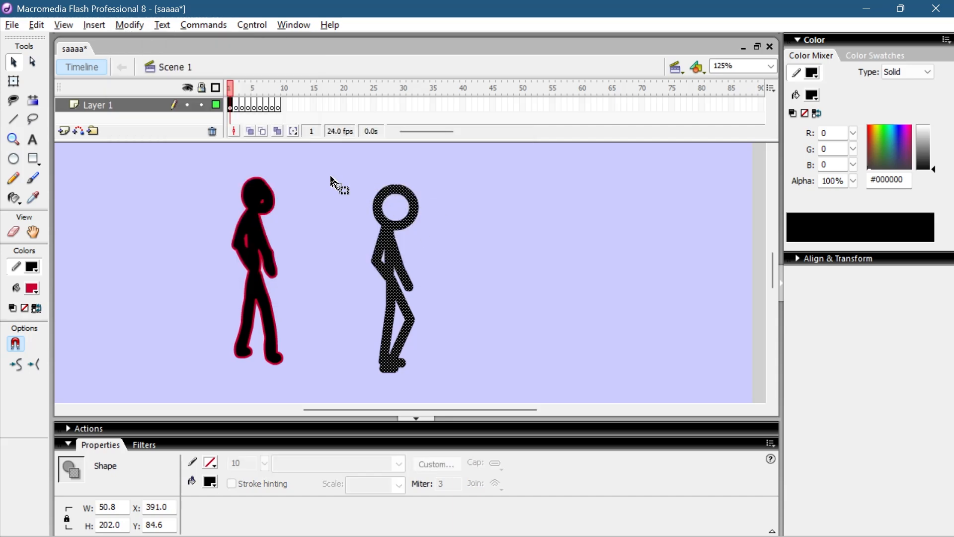
pyautogui.click(341, 185)
# - Swap stroke and fill colours and outline the second figure in red with the Ink Bottle at stroke thickness 2
pyautogui.click(37, 308)
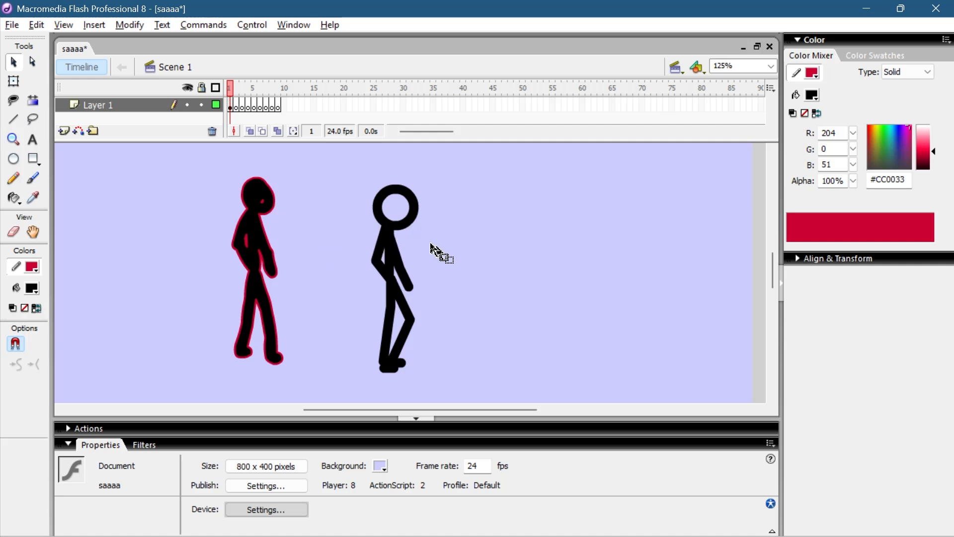
pyautogui.press('s')
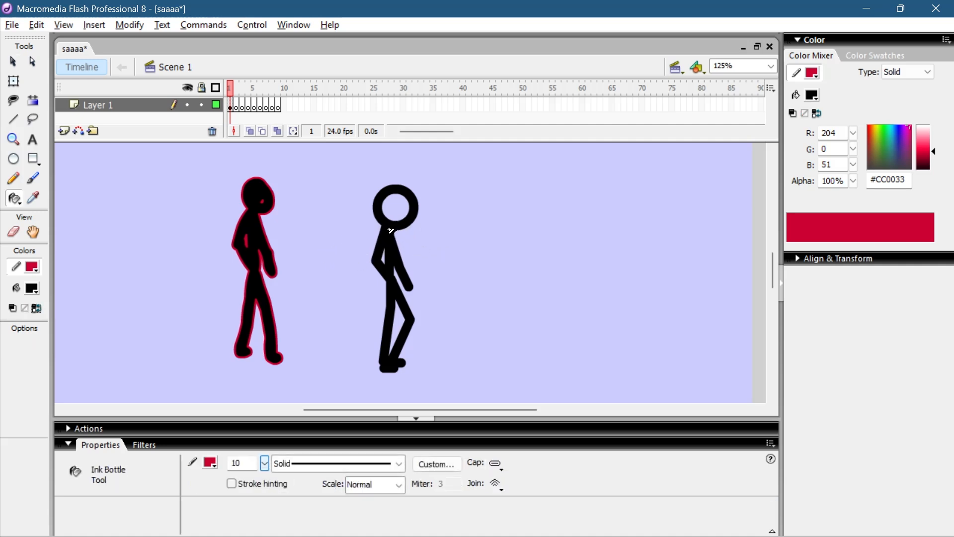
pyautogui.click(390, 230)
pyautogui.hotkey('ctrl', 'z')
pyautogui.doubleClick(247, 462)
pyautogui.write('2')
pyautogui.click(398, 254)
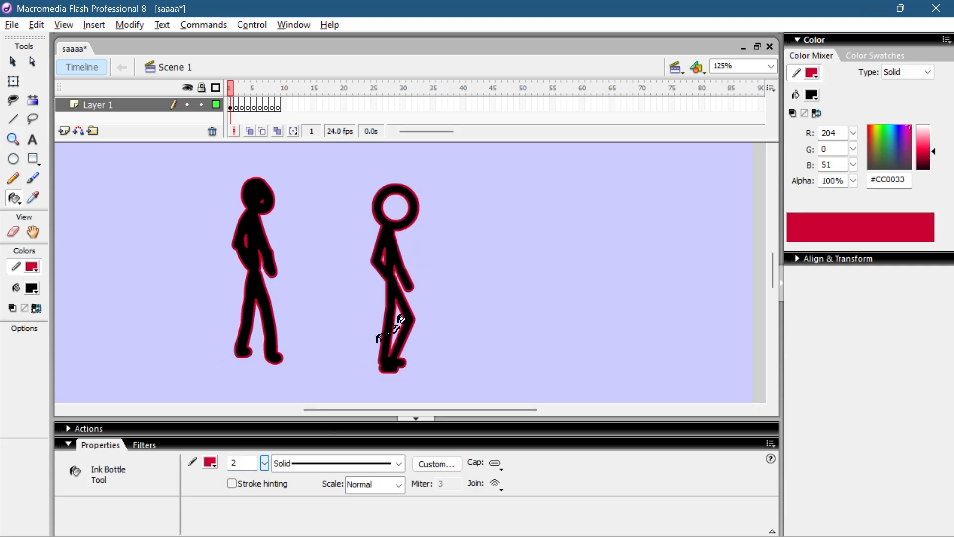
pyautogui.press('v')
pyautogui.moveTo(311, 162); pyautogui.dragTo(476, 395)
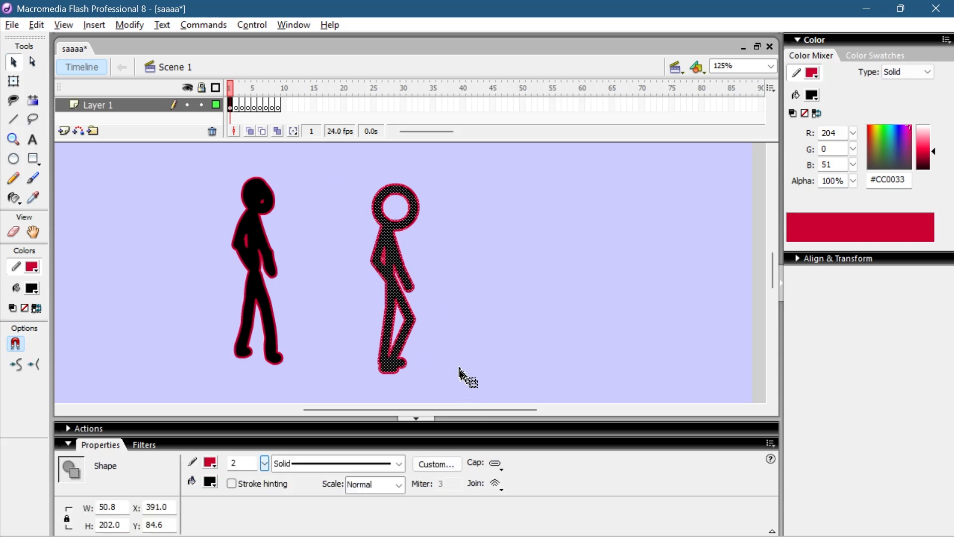
pyautogui.click(453, 367)
# - Place a copy of the second figure's black fill to its right and recolour the copy red by swapping colours
pyautogui.moveTo(465, 331); pyautogui.dragTo(390, 336)
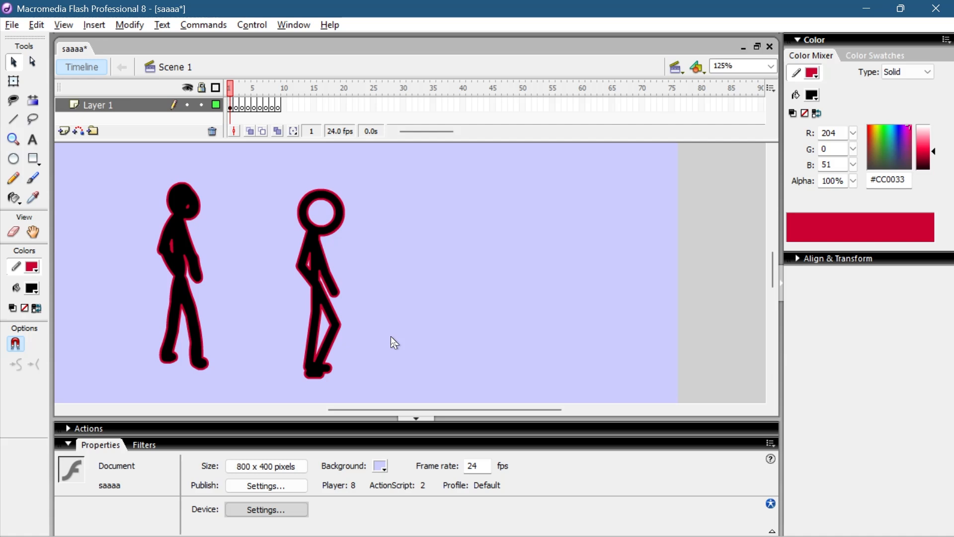
pyautogui.click(320, 269)
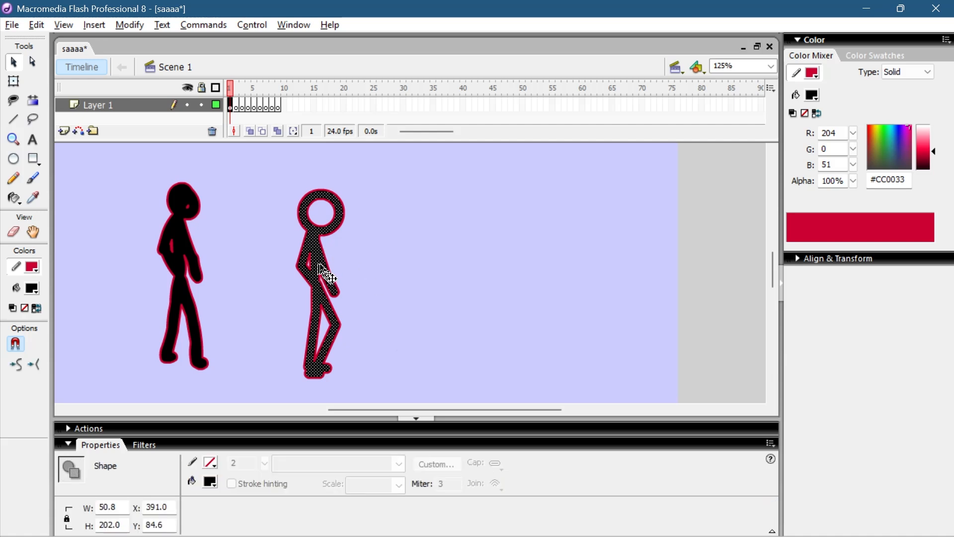
pyautogui.moveTo(321, 269); pyautogui.dragTo(491, 273)
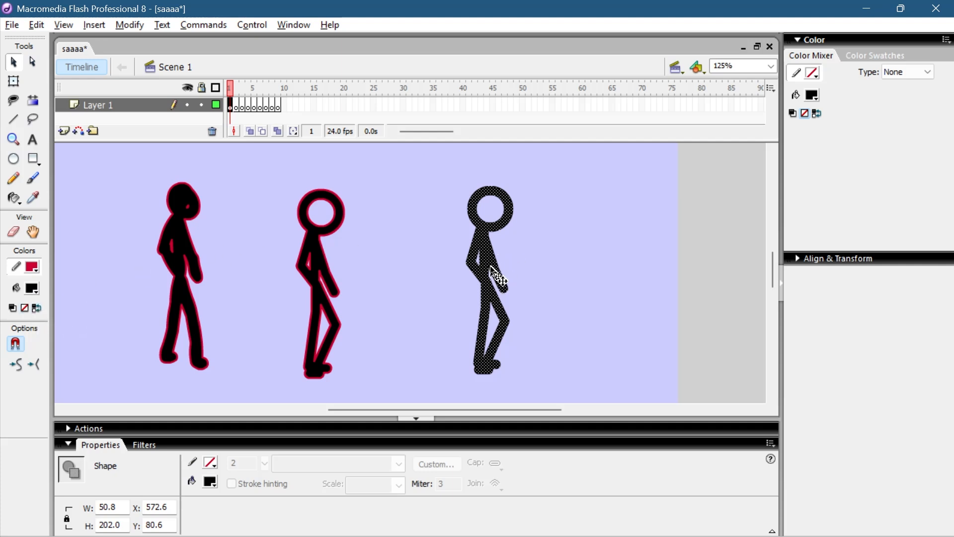
pyautogui.click(37, 309)
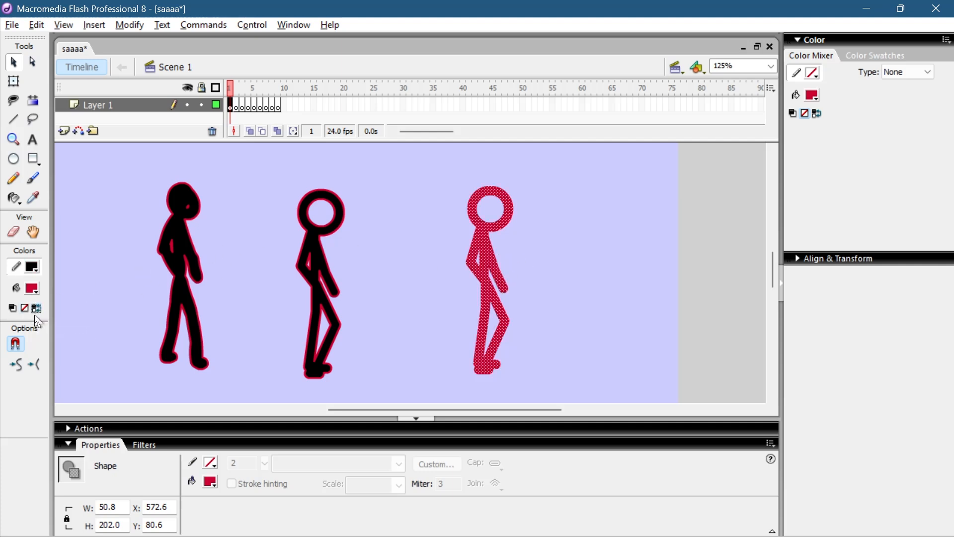
# - Try to expand the red copy's fill by 6 px, and undo it
pyautogui.click(130, 25)
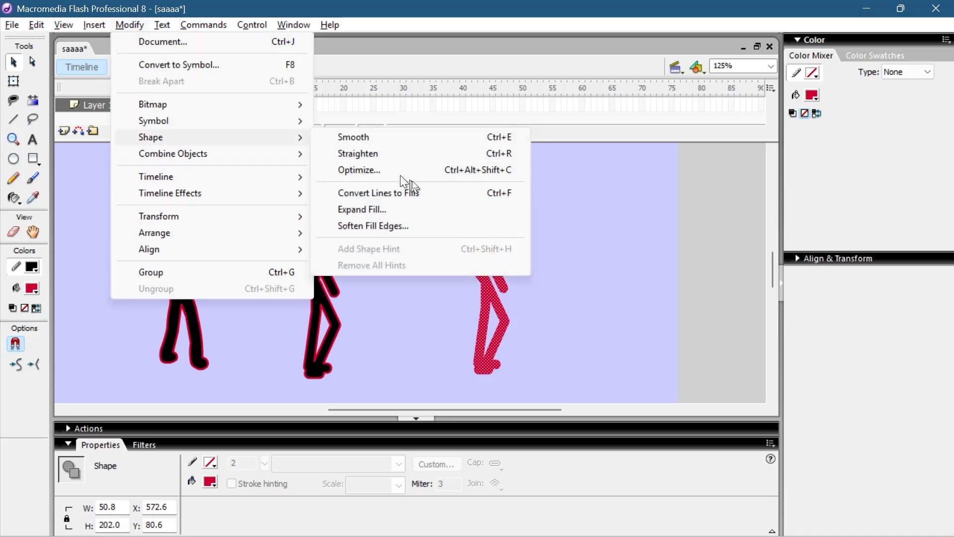
pyautogui.click(395, 213)
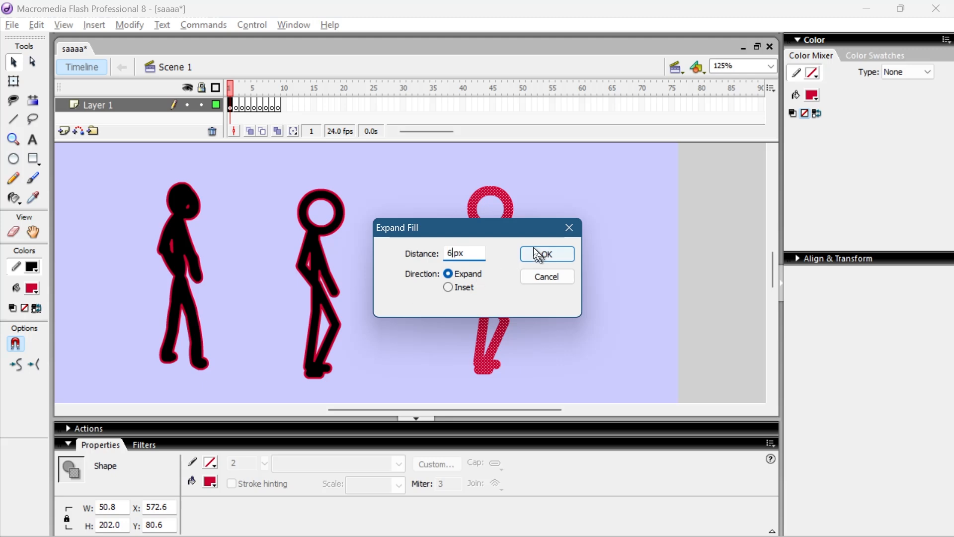
pyautogui.click(542, 257)
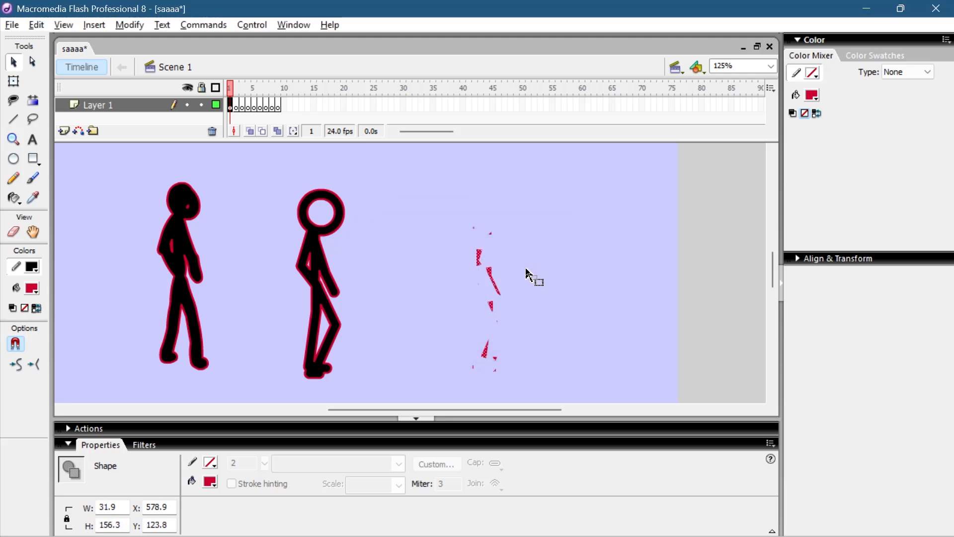
pyautogui.hotkey('ctrl', 'z')
# - Expand the red copy's fill outward by 1.5 px
pyautogui.click(130, 25)
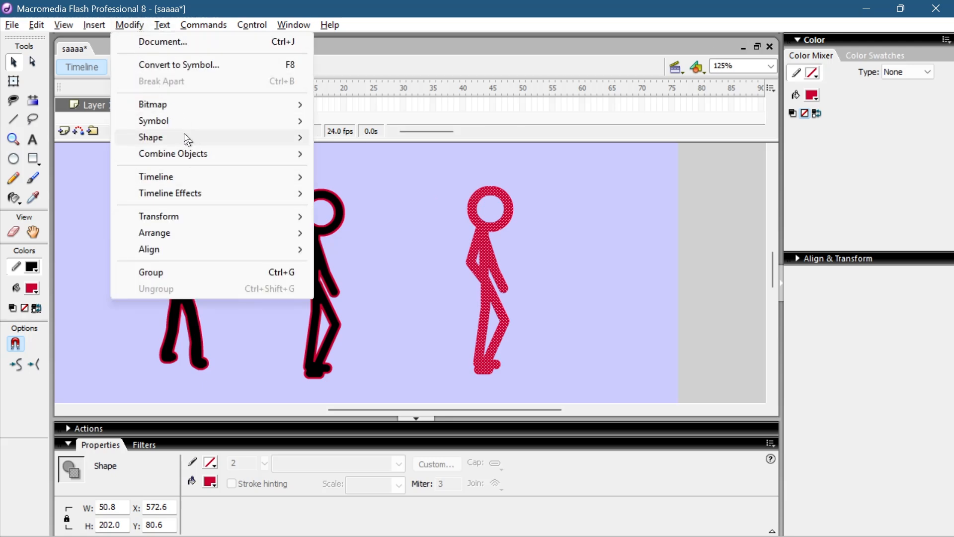
pyautogui.moveTo(194, 142)
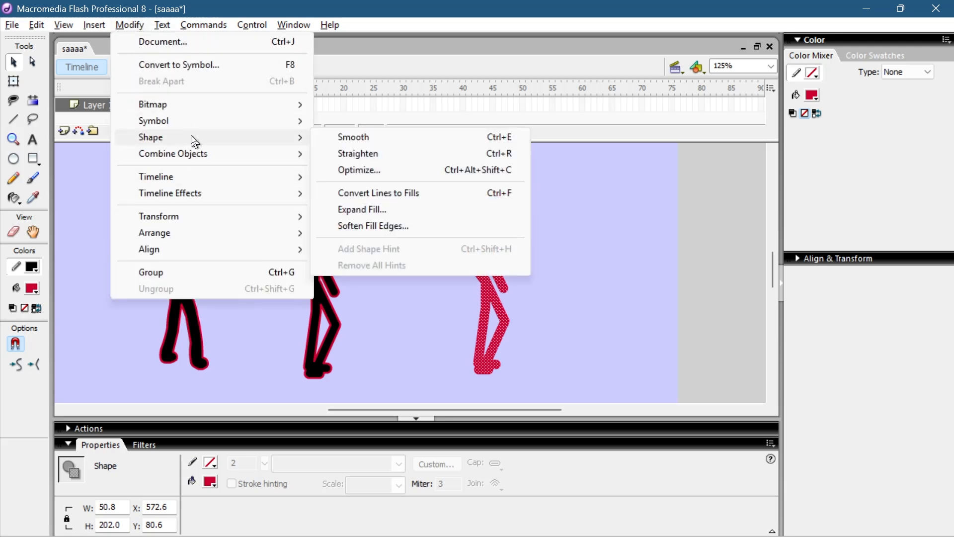
pyautogui.click(415, 210)
pyautogui.write('1.5')
pyautogui.click(546, 254)
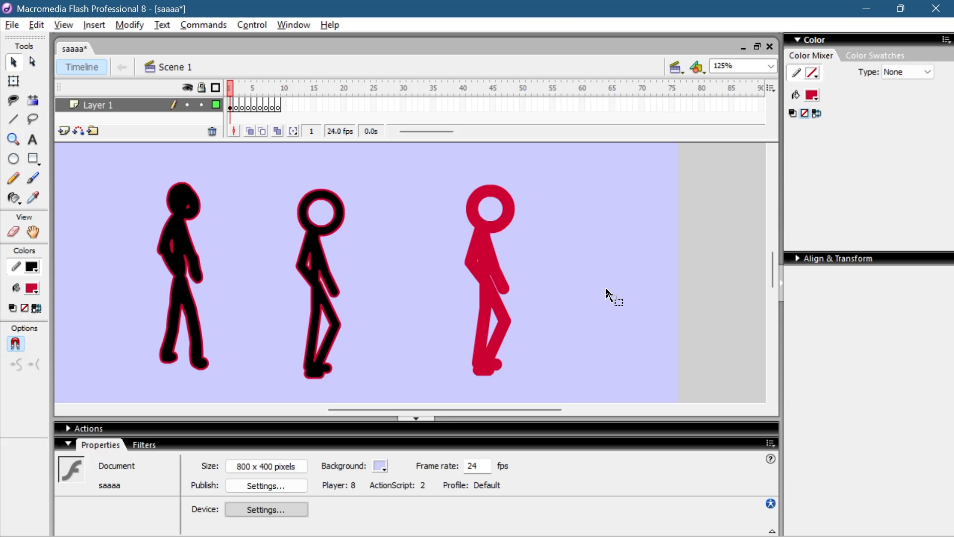
# - Paste the black figure fill in place over the expanded red shape, leaving a red border around it
pyautogui.hotkey('ctrl', 'z')
pyautogui.click(522, 272)
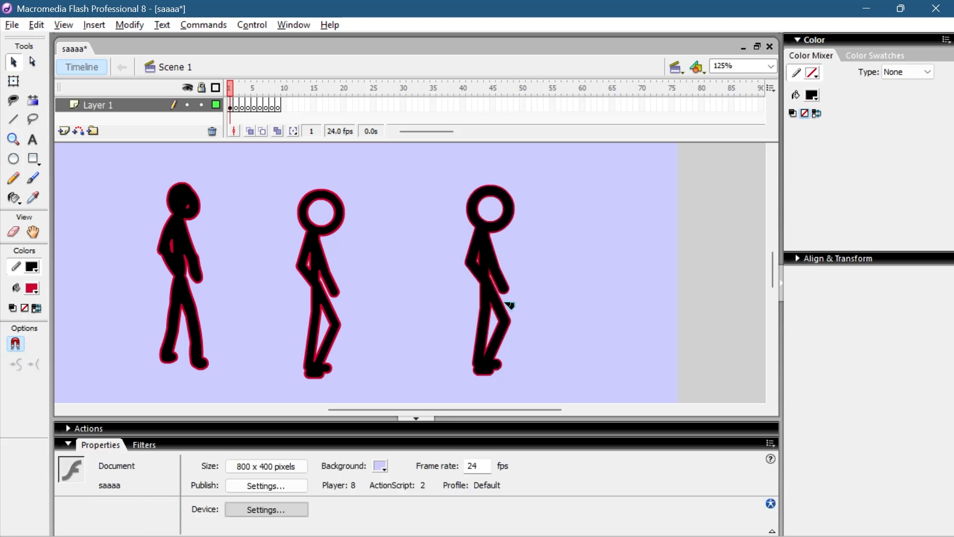
pyautogui.moveTo(524, 330); pyautogui.dragTo(393, 312)
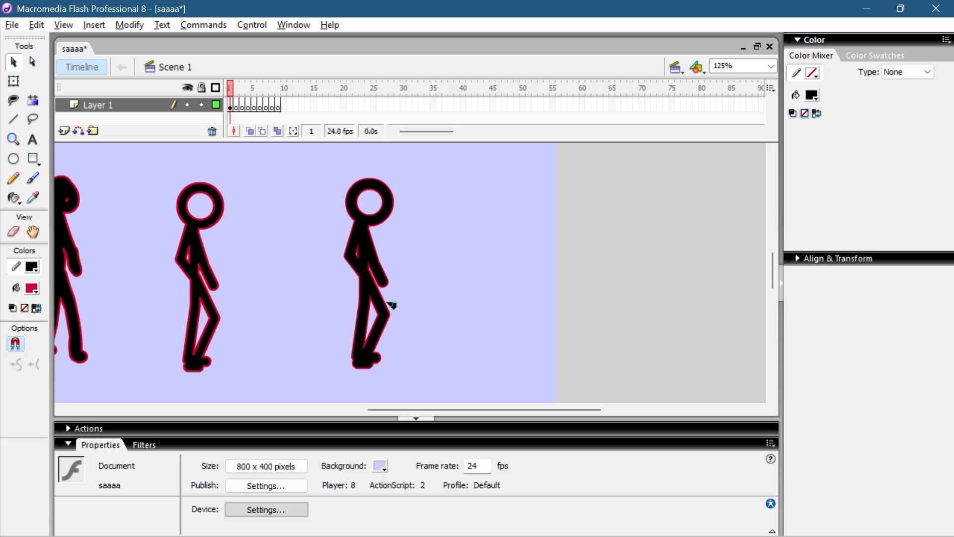
# - Select the red outline strokes of the middle figure, including both the head and the body, without its black fill
pyautogui.doubleClick(225, 220)
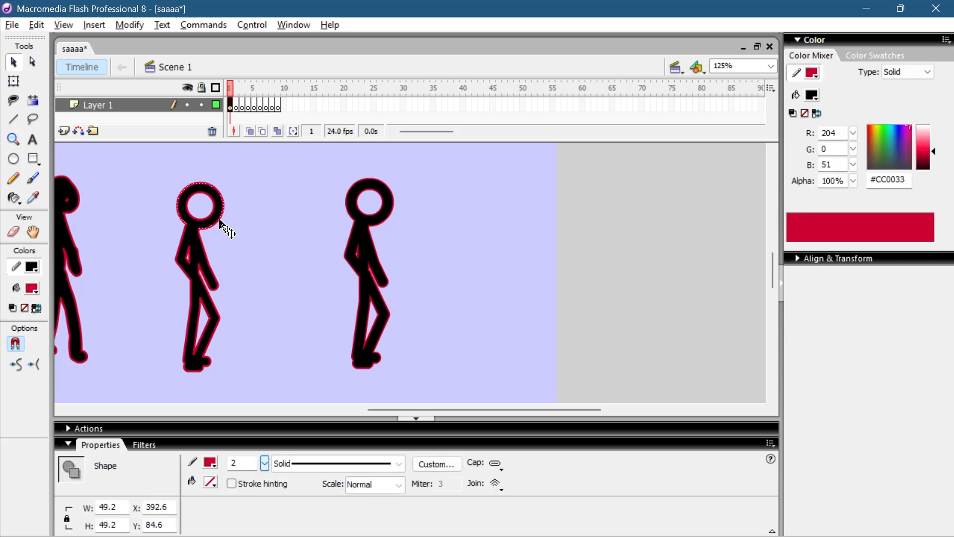
pyautogui.moveTo(150, 172); pyautogui.dragTo(278, 368)
pyautogui.click(212, 337)
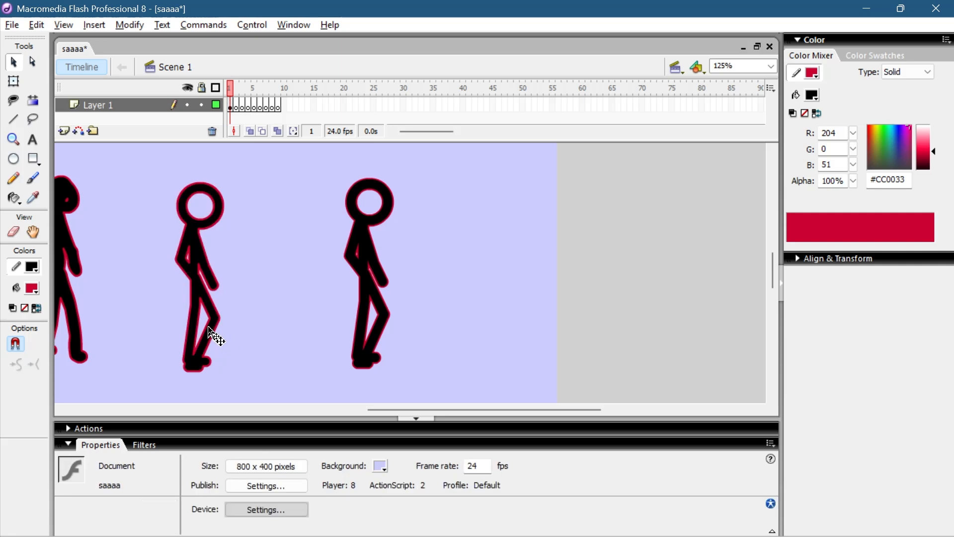
pyautogui.doubleClick(217, 334)
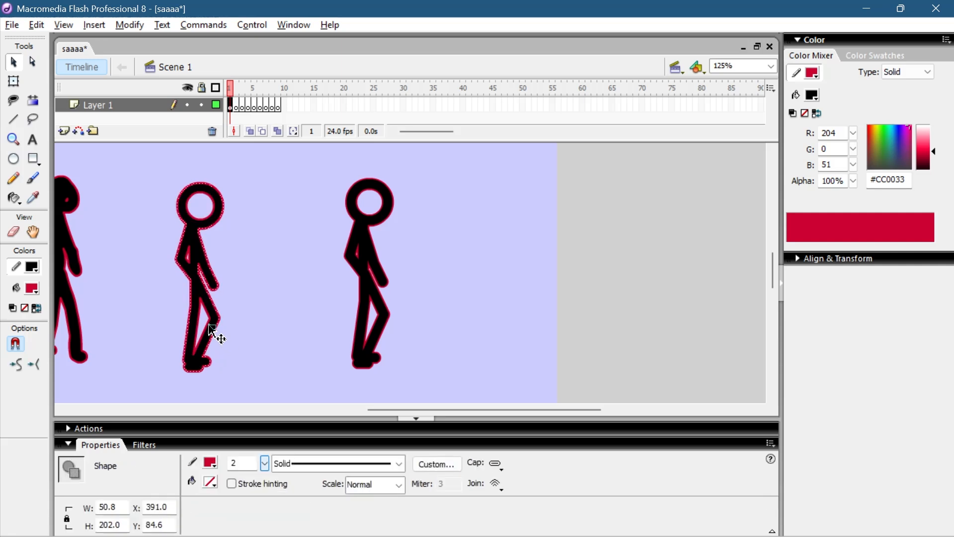
# - Select the whole middle figure, deselect its black fill, and locate the Convert Lines to Fills command without applying it
pyautogui.moveTo(139, 166)
pyautogui.mouseDown()
pyautogui.moveTo(271, 345)
pyautogui.moveTo(291, 397)
pyautogui.mouseUp()
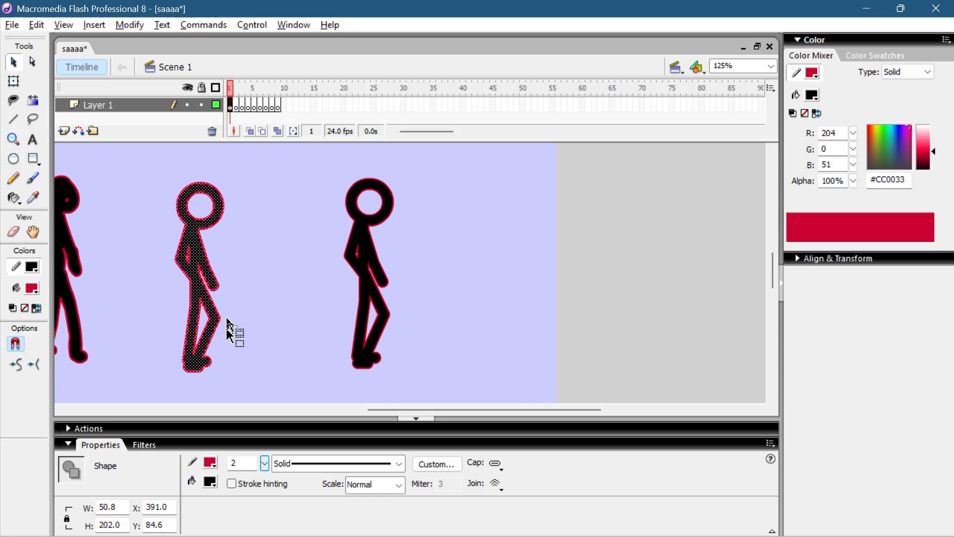
pyautogui.moveTo(136, 162); pyautogui.dragTo(264, 397)
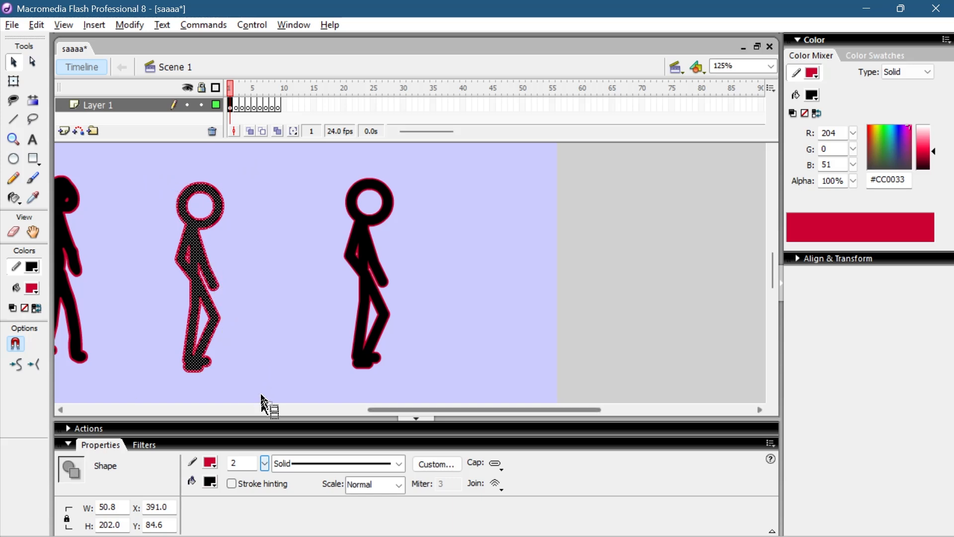
pyautogui.keyDown('shift'); pyautogui.click(198, 255); pyautogui.keyUp('shift')
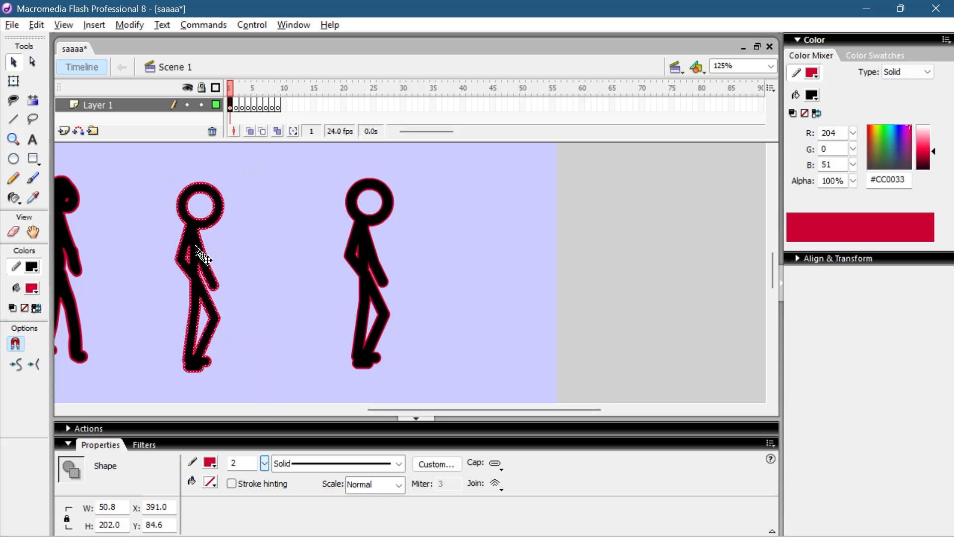
pyautogui.click(131, 26)
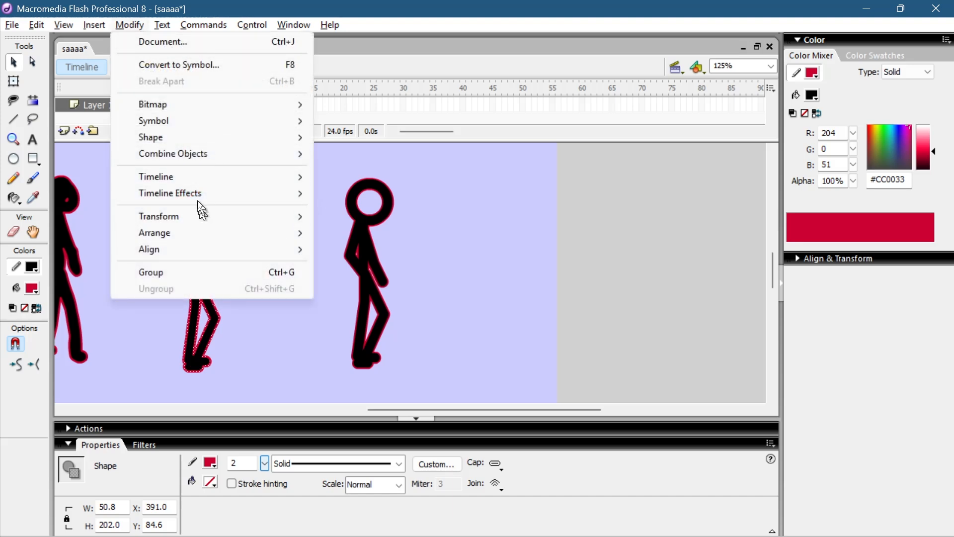
pyautogui.moveTo(181, 142)
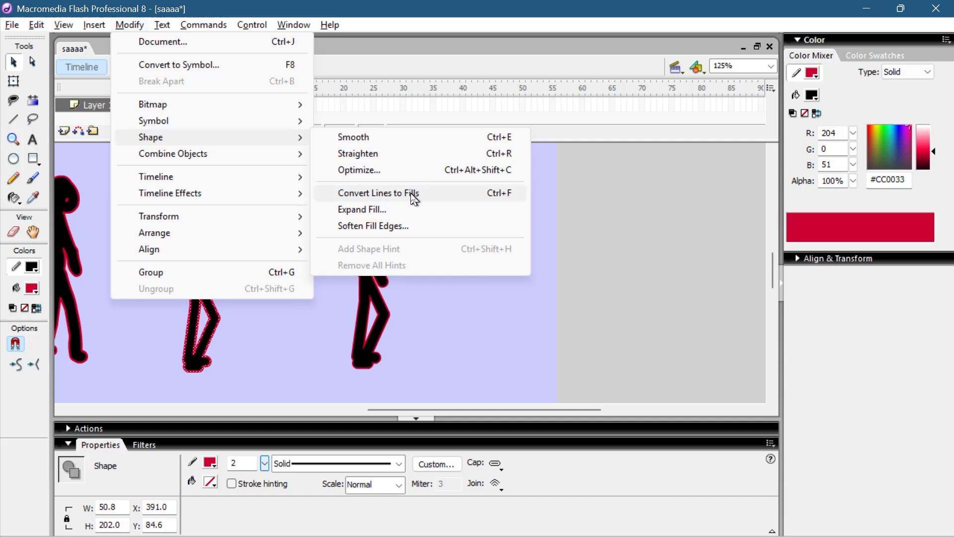
pyautogui.click(283, 354)
# - Try stretching the feet of the figure with the converted outline outward using Free Transform, distorting its fill-based border
pyautogui.moveTo(292, 351); pyautogui.dragTo(343, 394)
pyautogui.press('q')
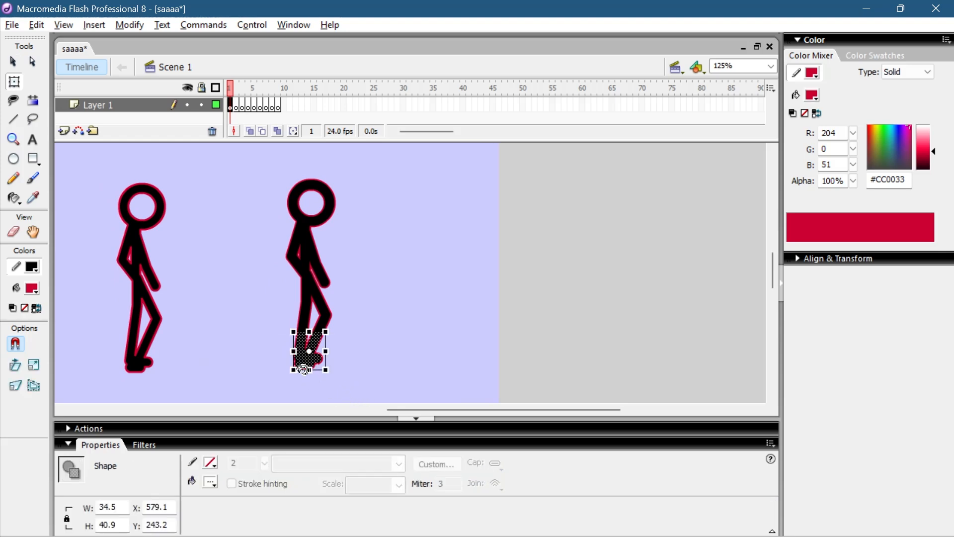
pyautogui.moveTo(294, 371); pyautogui.dragTo(184, 380)
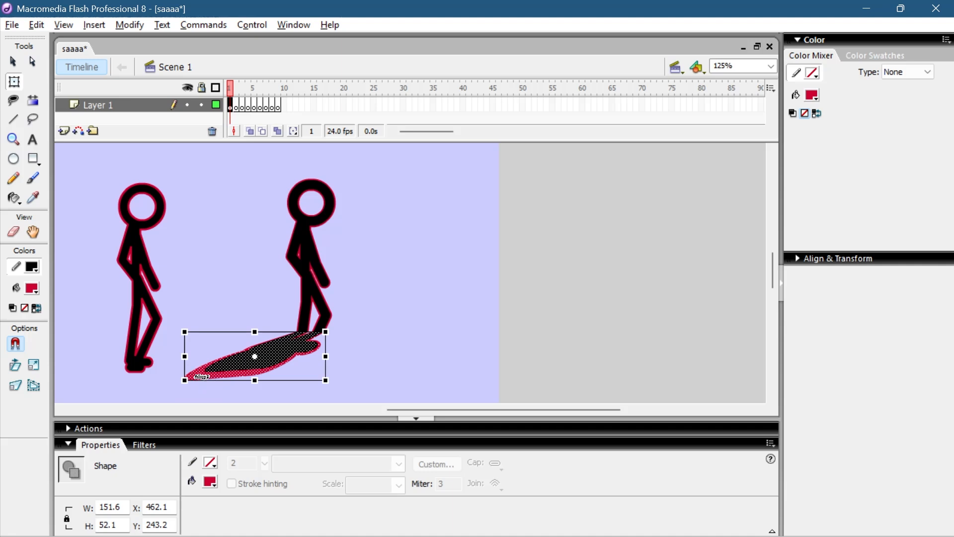
pyautogui.press('space')
pyautogui.moveTo(135, 385); pyautogui.dragTo(205, 360)
pyautogui.click(288, 383)
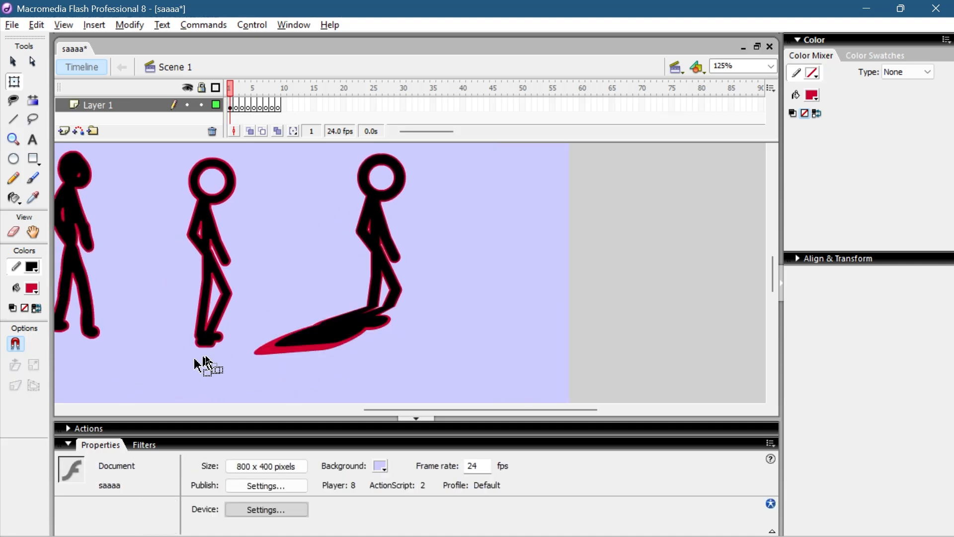
# - Try the same Free Transform stretch on the feet of the middle figure, which has a stroke outline
pyautogui.moveTo(278, 367); pyautogui.dragTo(255, 399)
pyautogui.hotkey('ctrl', 'z')
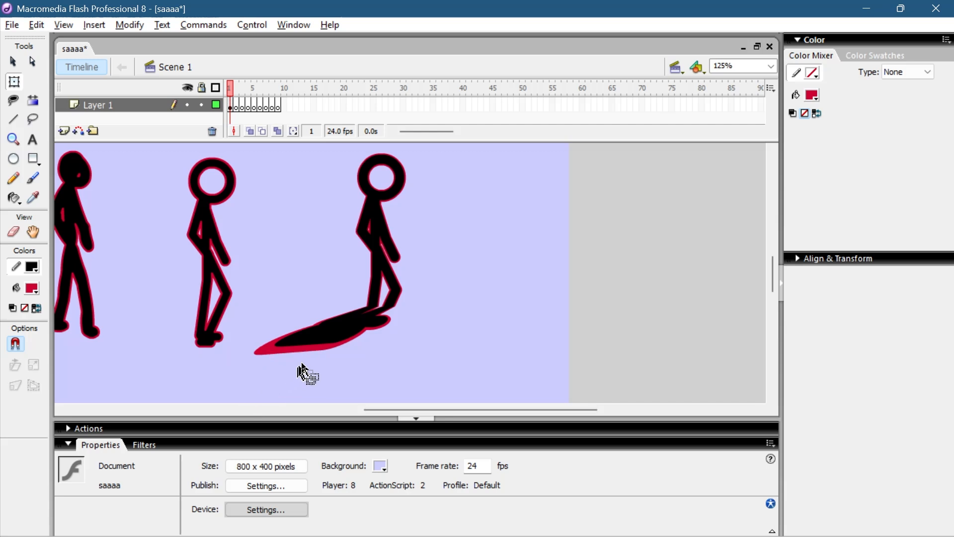
pyautogui.moveTo(157, 312); pyautogui.dragTo(99, 380)
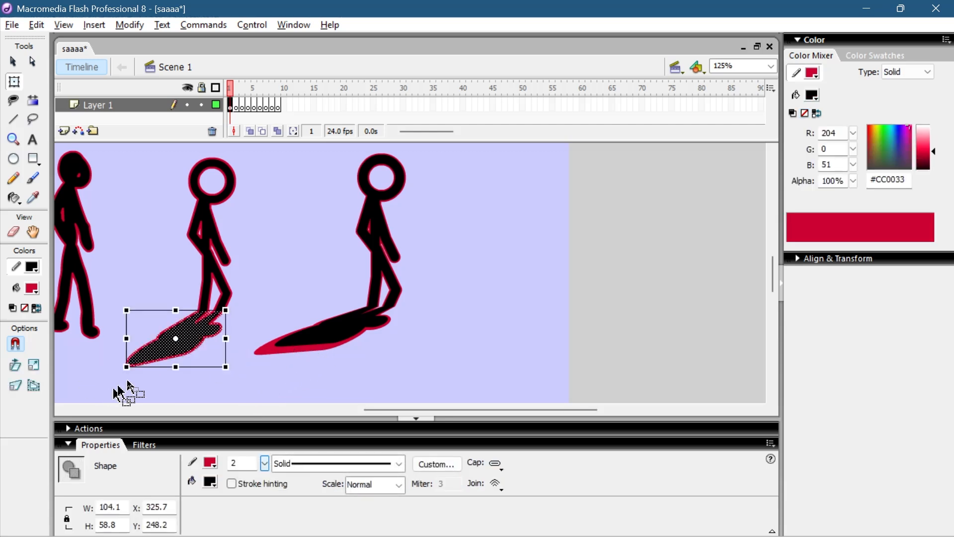
pyautogui.click(164, 383)
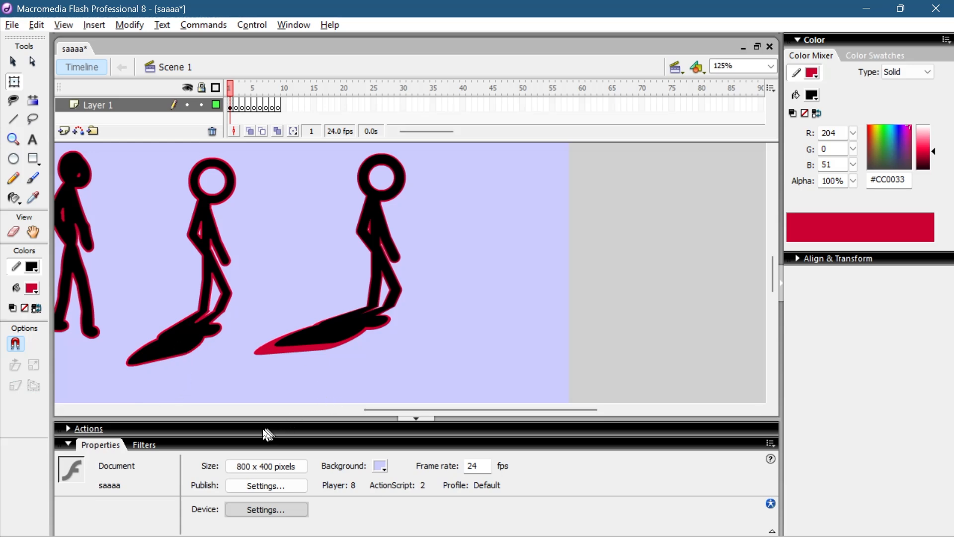
# - Undo the foot distortions on both figures
pyautogui.hotkey('ctrl', 'z')
pyautogui.hotkey('ctrl', 'z')
pyautogui.hotkey('ctrl', 'z')
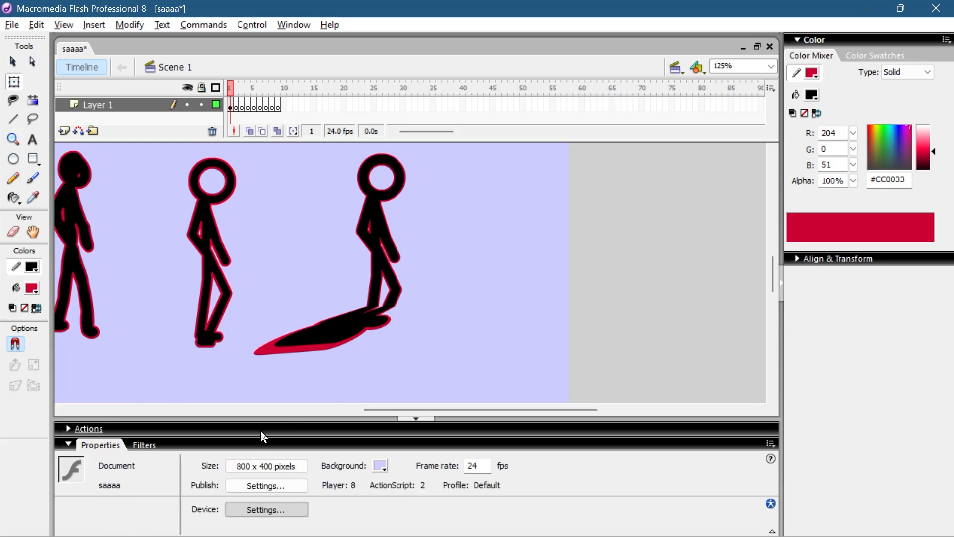
pyautogui.hotkey('ctrl', 'z')
pyautogui.hotkey('ctrl', 'z')
pyautogui.hotkey('ctrl', 'z')
# - Delete all three outlined figures from the first frame
pyautogui.moveTo(157, 300); pyautogui.dragTo(208, 324)
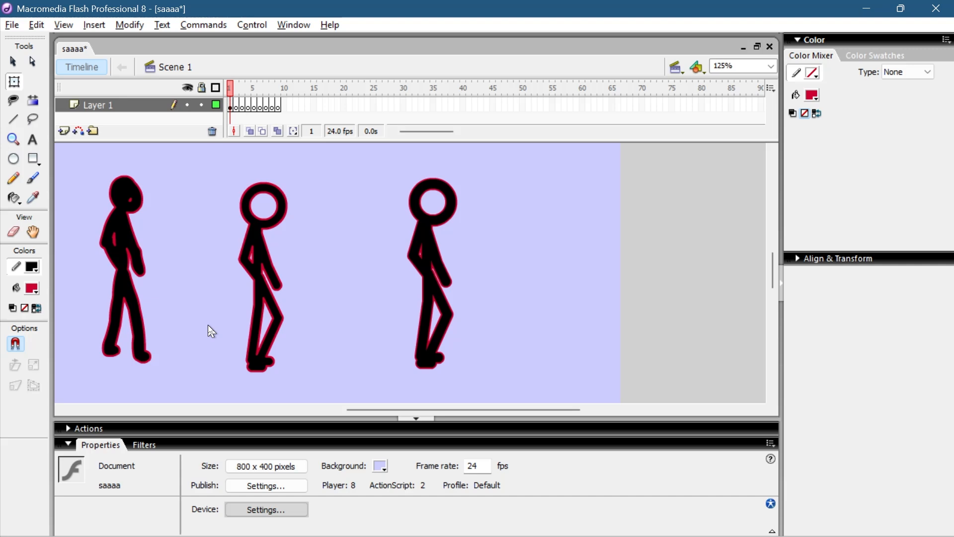
pyautogui.moveTo(85, 166); pyautogui.dragTo(532, 391)
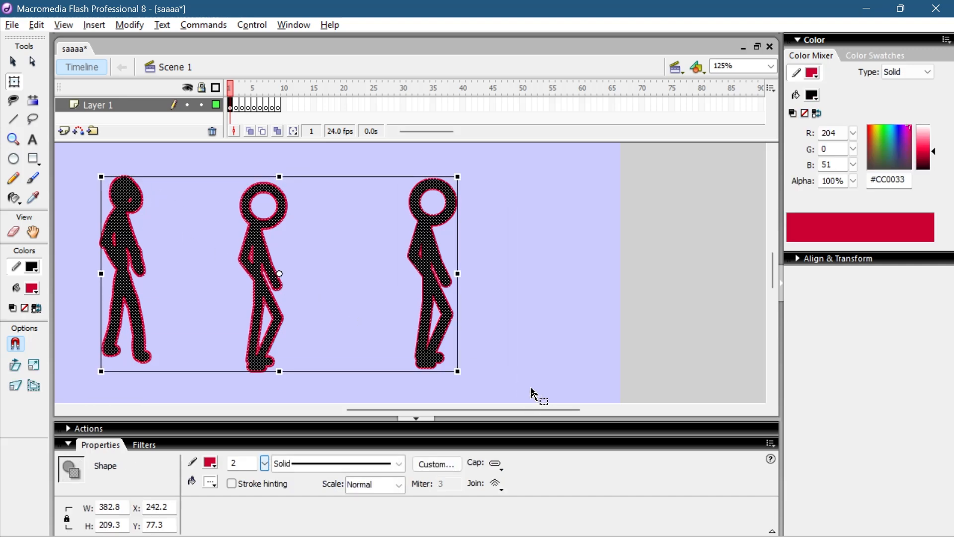
pyautogui.press('Delete')
# - Paint a red walking stick figure in frame 1 with the Brush tool, one arm bent back and the other hanging down
pyautogui.press('b')
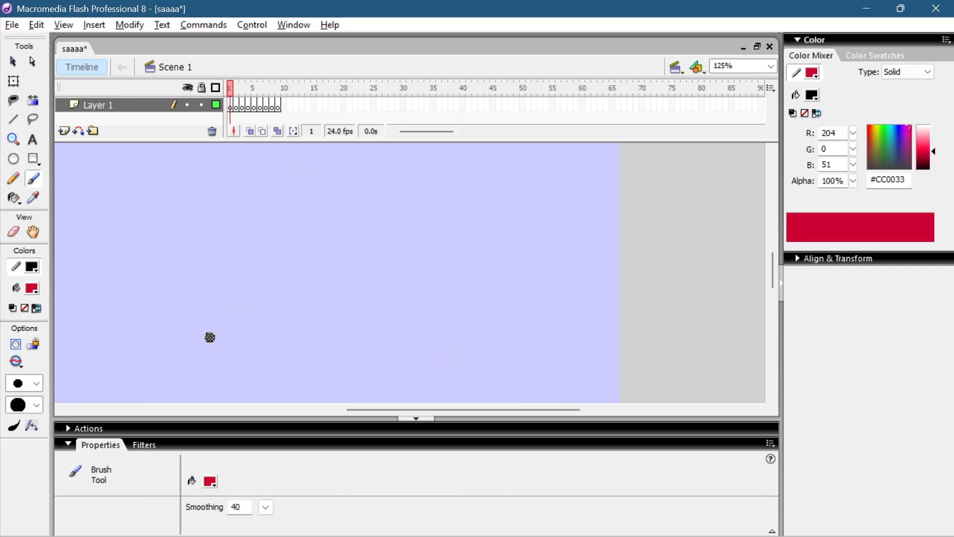
pyautogui.moveTo(208, 337)
pyautogui.mouseDown()
pyautogui.moveTo(218, 282)
pyautogui.moveTo(234, 266)
pyautogui.moveTo(264, 336)
pyautogui.mouseUp()
pyautogui.moveTo(234, 193)
pyautogui.mouseDown()
pyautogui.moveTo(237, 172)
pyautogui.moveTo(249, 174)
pyautogui.moveTo(243, 197)
pyautogui.moveTo(207, 205)
pyautogui.moveTo(236, 209)
pyautogui.moveTo(243, 194)
pyautogui.moveTo(256, 249)
pyautogui.mouseUp()
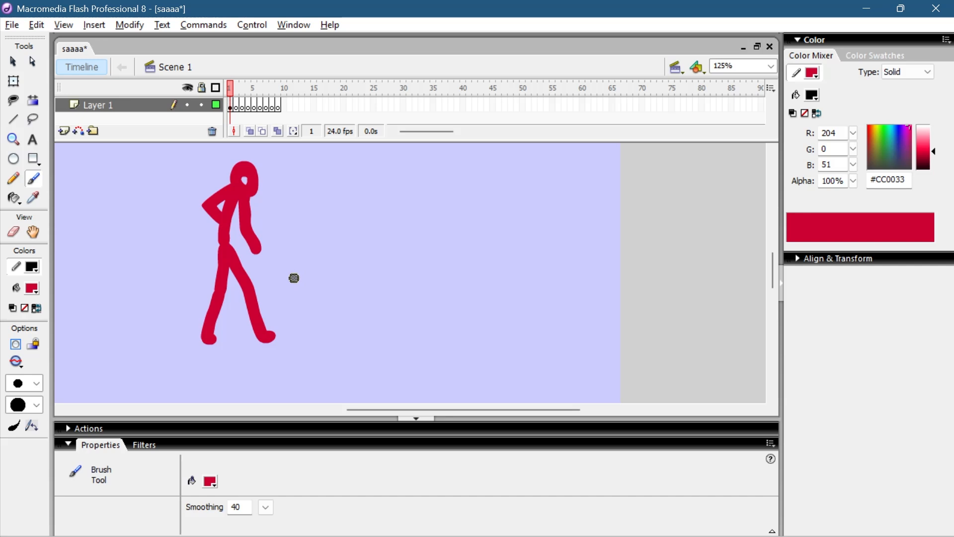
# - Paint the spread red legs of the second pose in frame 2, comparing them with frame 1
pyautogui.press('.')
pyautogui.press(',')
pyautogui.press('.')
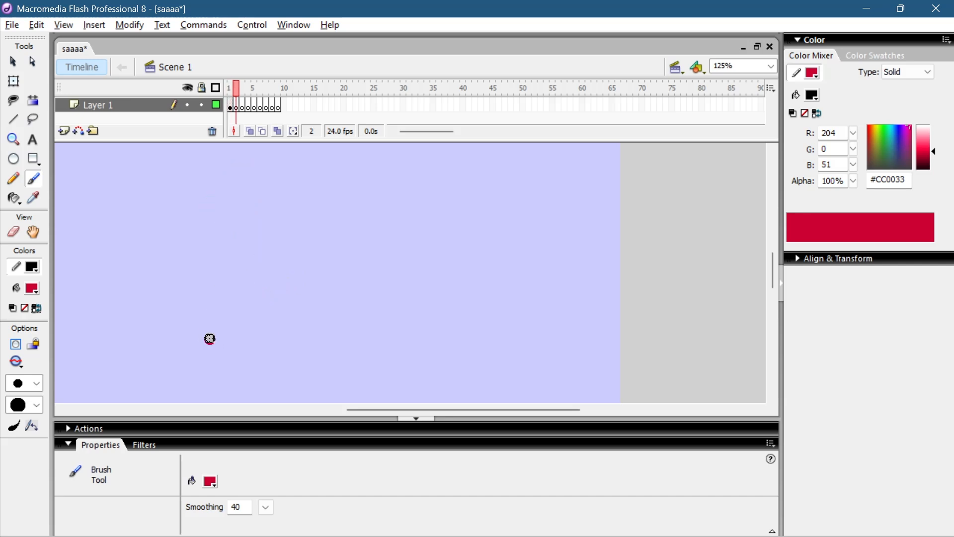
pyautogui.moveTo(210, 338)
pyautogui.mouseDown()
pyautogui.moveTo(239, 249)
pyautogui.moveTo(263, 282)
pyautogui.moveTo(275, 336)
pyautogui.mouseUp()
pyautogui.press(',')
pyautogui.press('.')
pyautogui.press(',')
pyautogui.press('.')
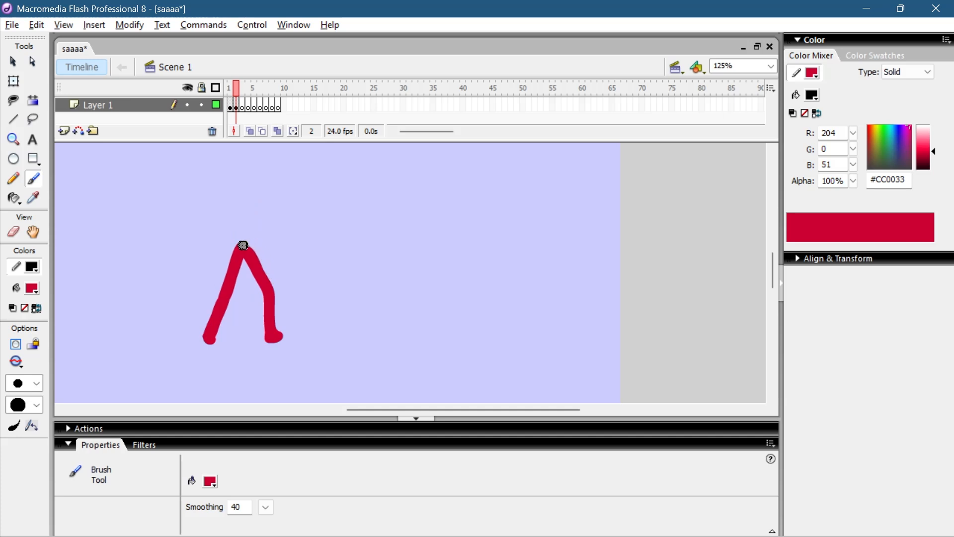
# - Paint the forward-leaning torso, arms and head of the second pose in frame 2, comparing it with frame 1
pyautogui.moveTo(243, 247); pyautogui.dragTo(256, 195)
pyautogui.press(',')
pyautogui.press('.')
pyautogui.press(',')
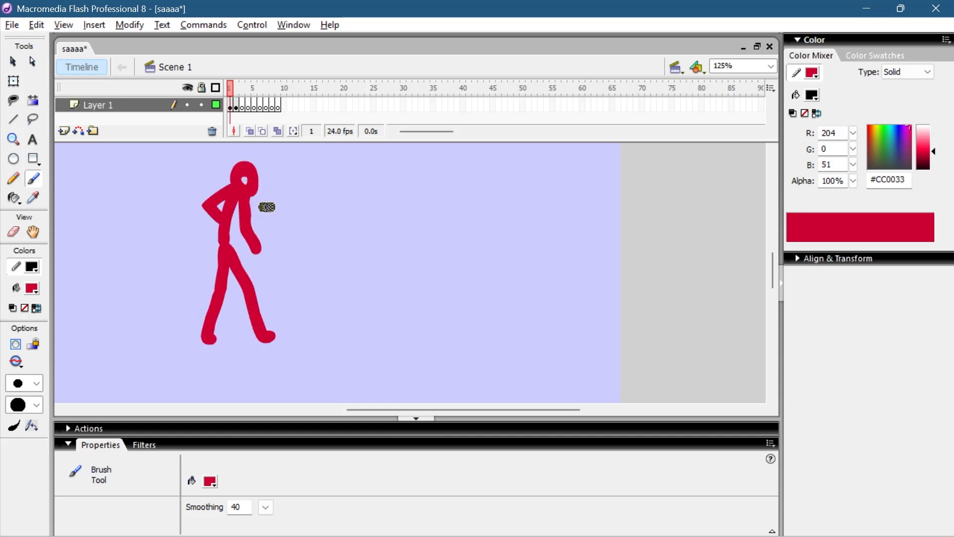
pyautogui.press('.')
pyautogui.press(',')
pyautogui.press('.')
pyautogui.press(',')
pyautogui.press('.')
# - Paint the lunging red legs of the third pose in frame 3, comparing them with frame 2
pyautogui.press('.')
pyautogui.press(',')
pyautogui.press('.')
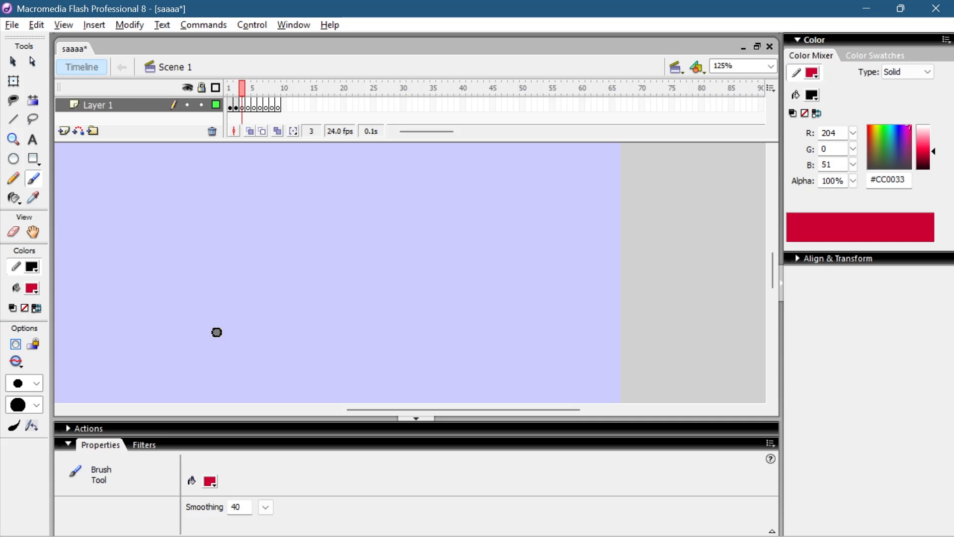
pyautogui.moveTo(212, 331)
pyautogui.mouseDown()
pyautogui.moveTo(259, 239)
pyautogui.moveTo(286, 285)
pyautogui.moveTo(286, 334)
pyautogui.mouseUp()
pyautogui.press(',')
pyautogui.press('.')
# - Paint the torso, punching arm, bent rear arm and head of the third pose in frame 3
pyautogui.moveTo(258, 245)
pyautogui.mouseDown()
pyautogui.moveTo(294, 191)
pyautogui.moveTo(357, 184)
pyautogui.mouseUp()
pyautogui.press(',')
pyautogui.press('.')
pyautogui.press(',')
pyautogui.press('.')
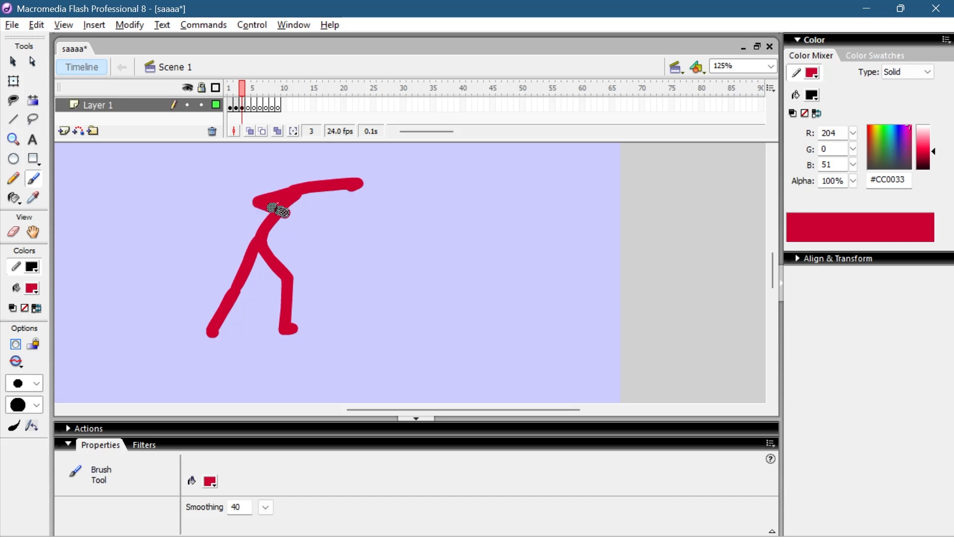
pyautogui.press(',')
pyautogui.press('.')
pyautogui.press(',')
pyautogui.press('.')
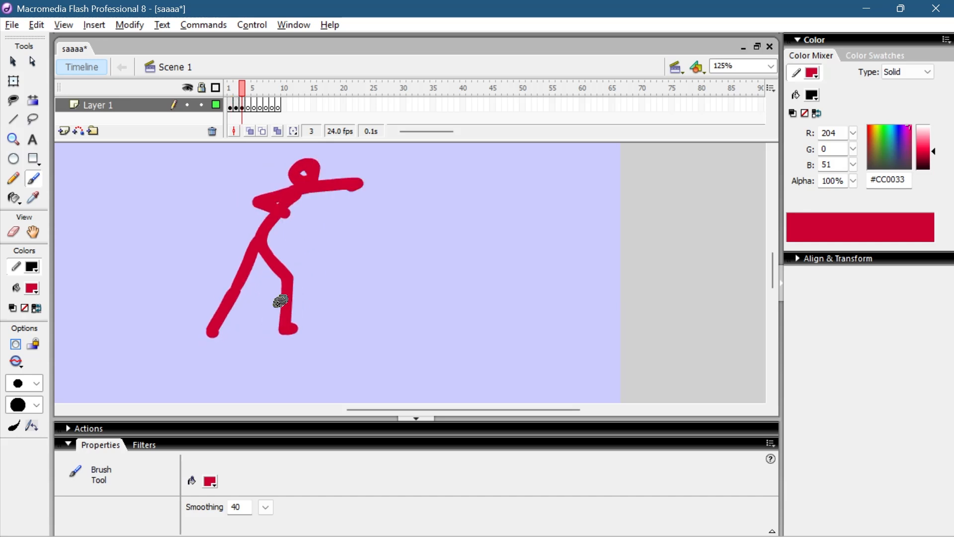
pyautogui.press('.')
pyautogui.press(',')
# - Extend each of the three poses to three frames and remove the leftover blank keyframes so the timeline ends at frame 9
pyautogui.click(231, 106)
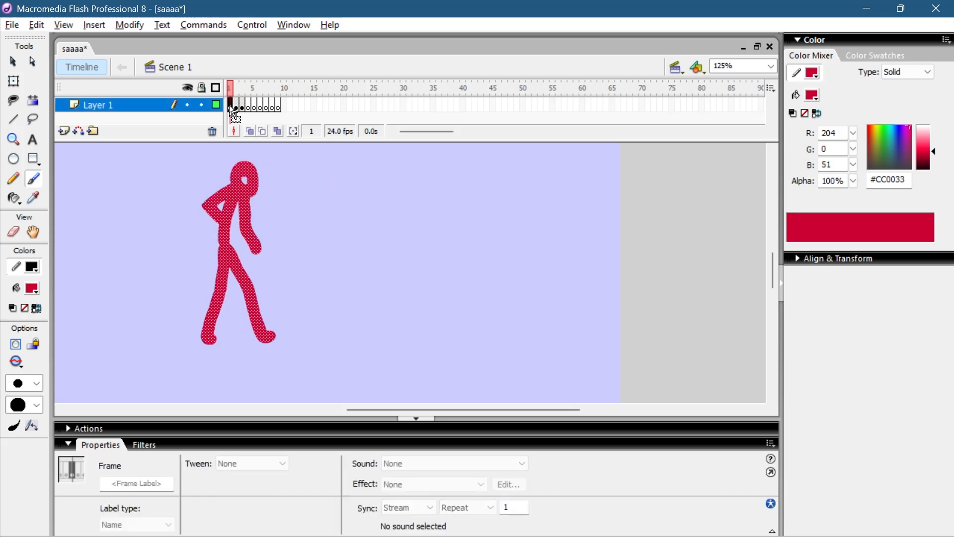
pyautogui.click(248, 105)
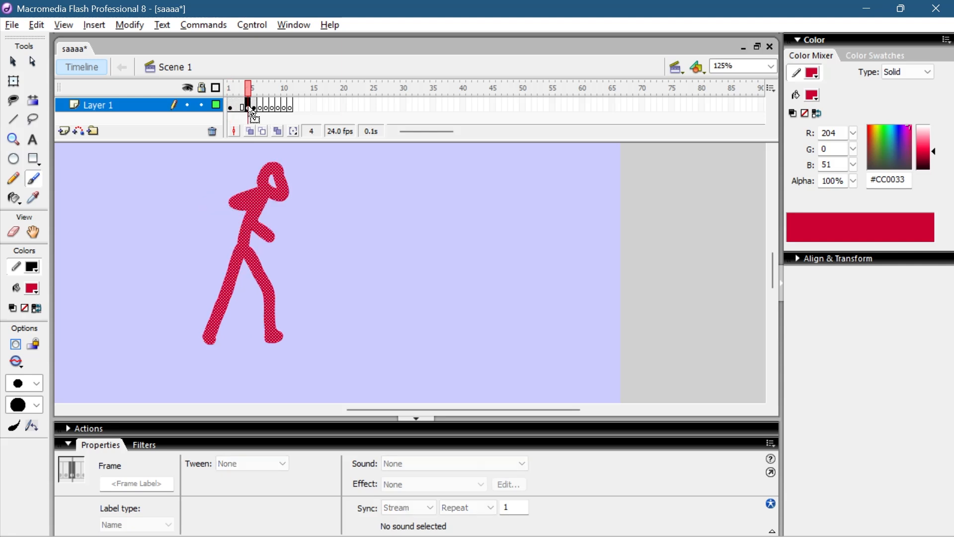
pyautogui.click(278, 105)
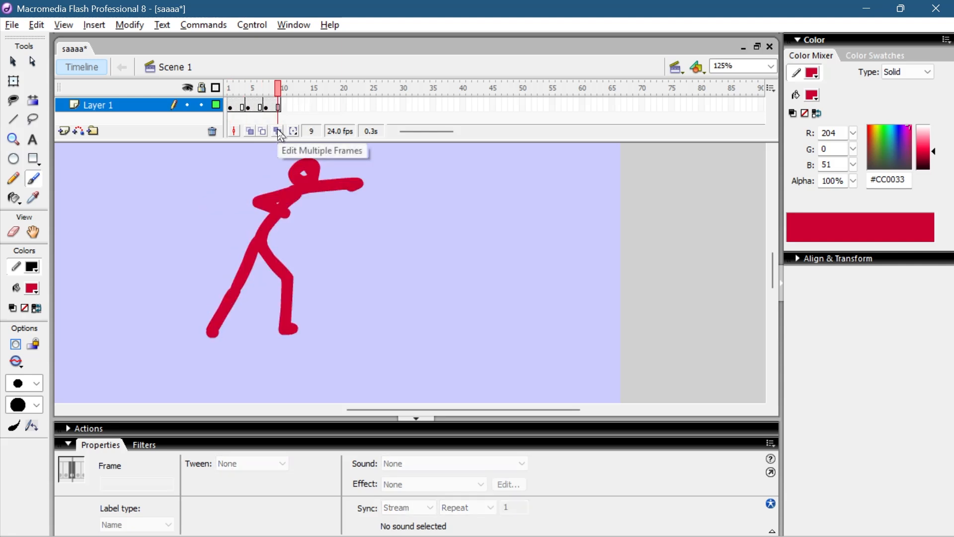
# - Enable Edit Multiple Frames with its range covering frames 1 to 9
pyautogui.click(279, 132)
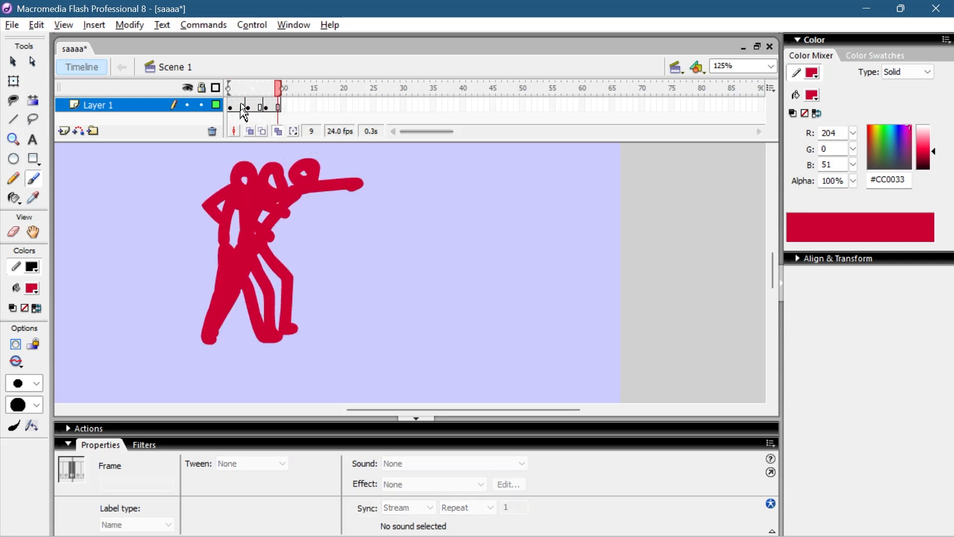
pyautogui.moveTo(228, 89)
pyautogui.mouseDown()
pyautogui.moveTo(281, 107)
pyautogui.moveTo(229, 97)
pyautogui.mouseUp()
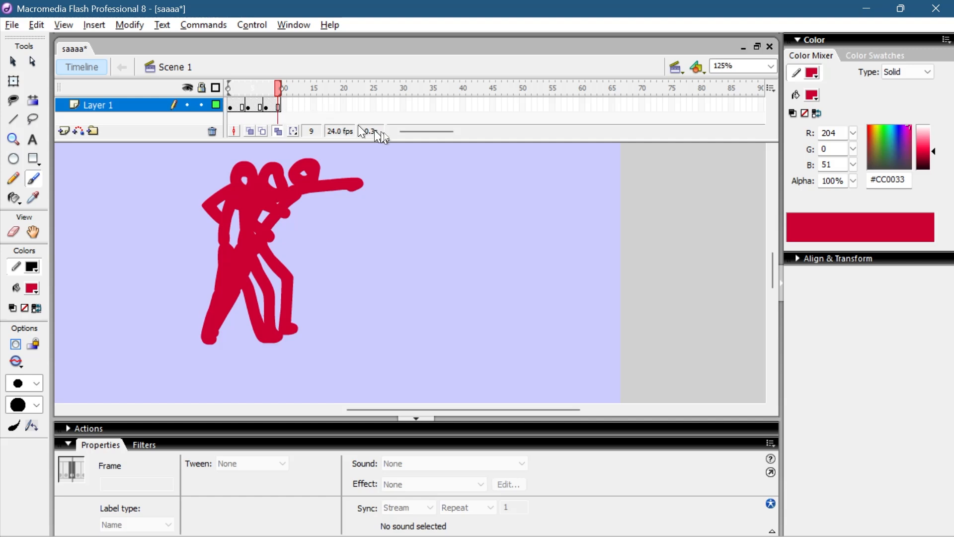
pyautogui.press(',')
# - Outline all three red poses with a solid black 2 px stroke using the Ink Bottle tool
pyautogui.click(14, 197)
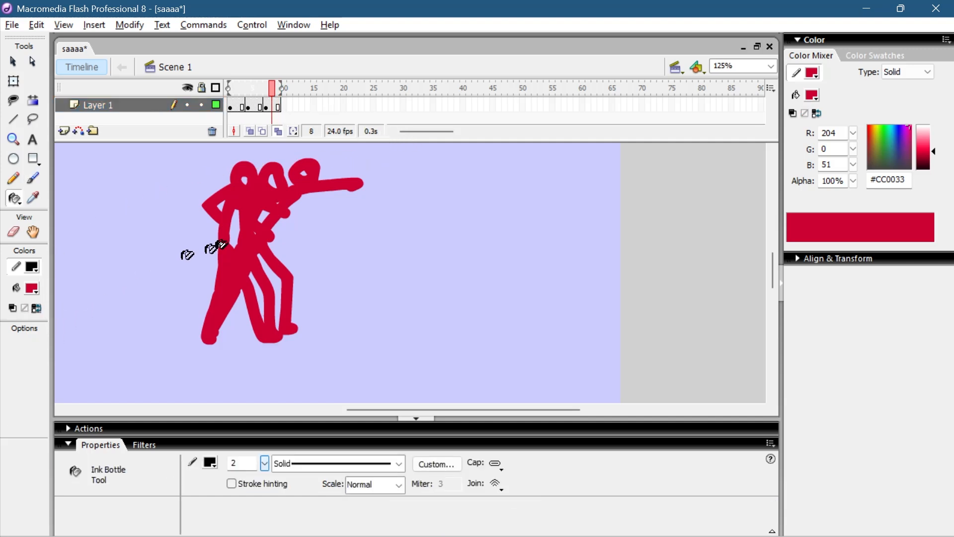
pyautogui.click(227, 214)
pyautogui.click(255, 214)
pyautogui.click(277, 208)
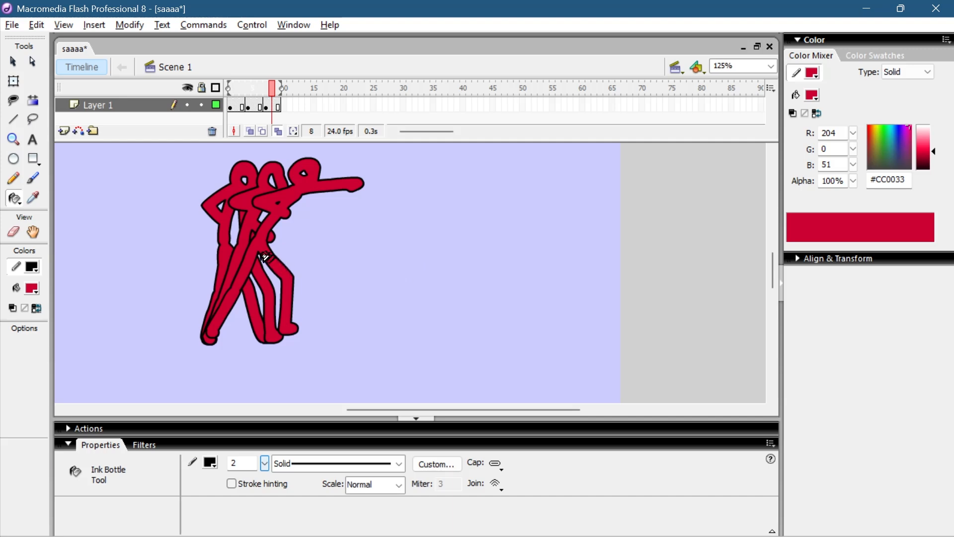
# - Turn off Edit Multiple Frames, test the movie, and return to the timeline with the Selection tool
pyautogui.click(278, 130)
pyautogui.hotkey('ctrl', 'Return')
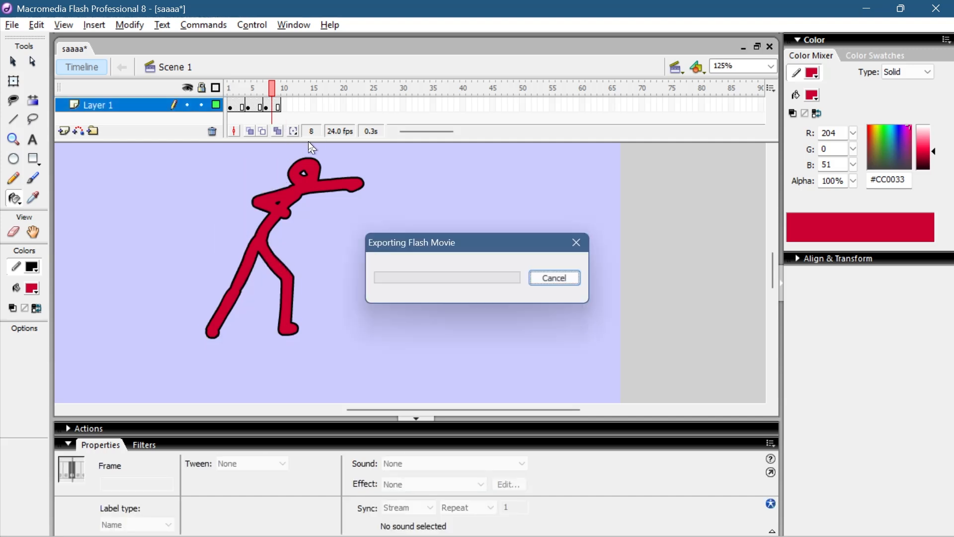
pyautogui.click(758, 111)
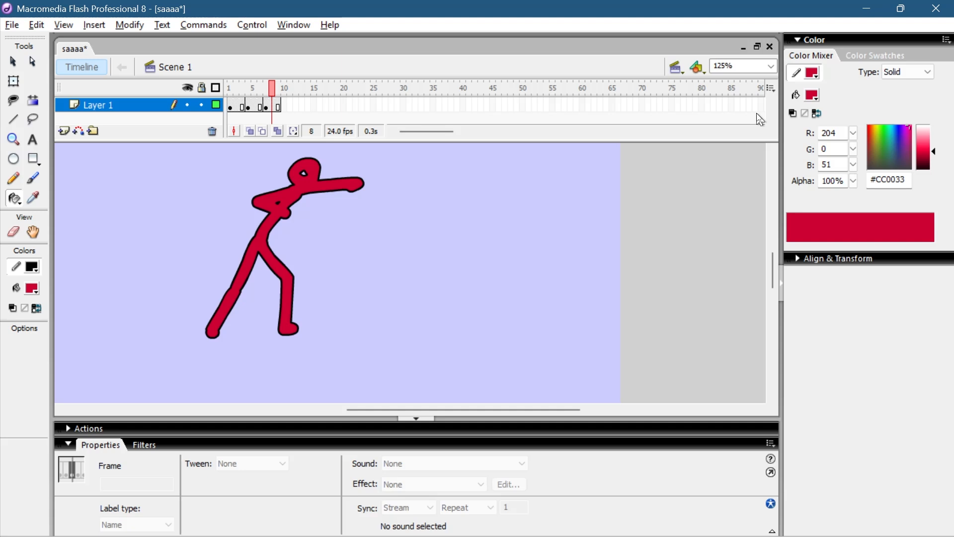
pyautogui.press('v')
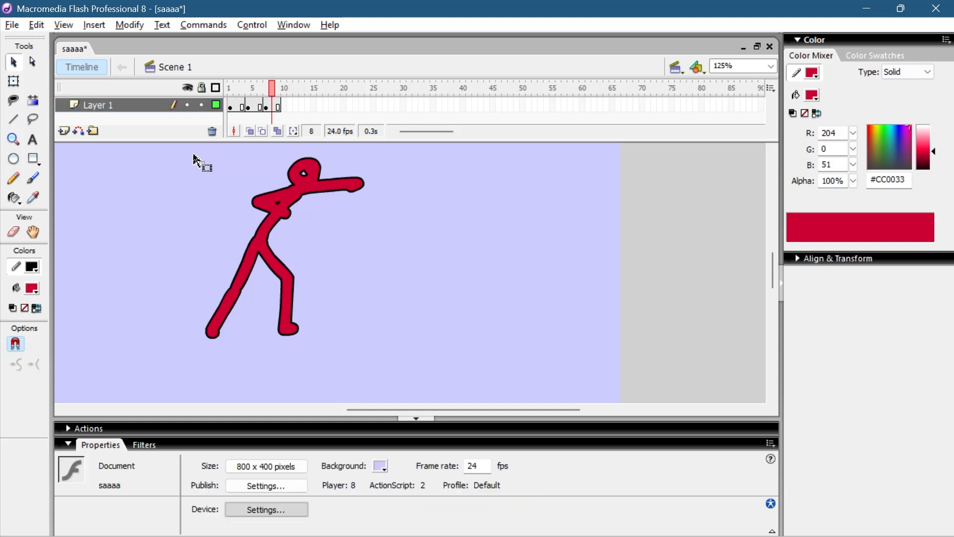
# - Cut the outlined stick figure animation frames 1 to 9 from Layer 1
pyautogui.moveTo(181, 150); pyautogui.dragTo(409, 359)
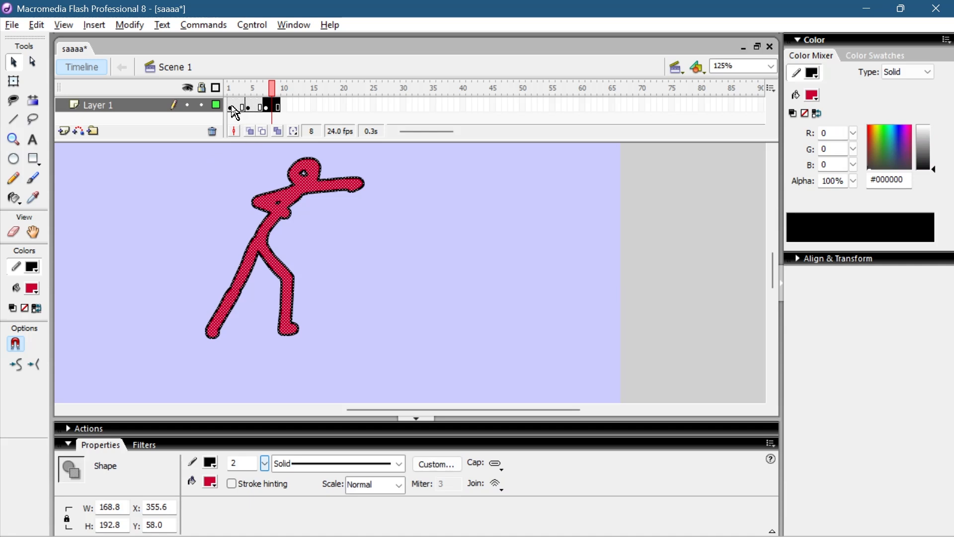
pyautogui.moveTo(231, 106); pyautogui.dragTo(283, 109)
pyautogui.rightClick(272, 106)
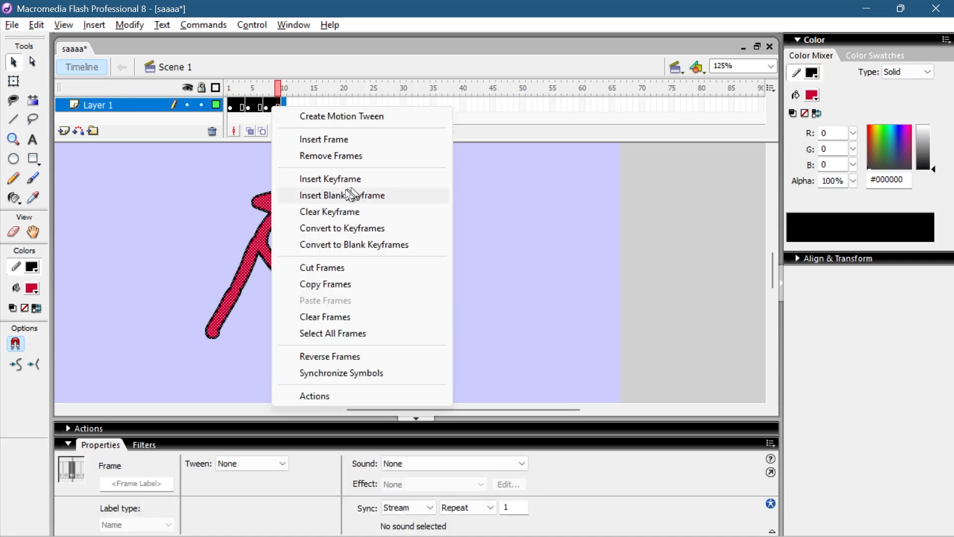
pyautogui.click(340, 276)
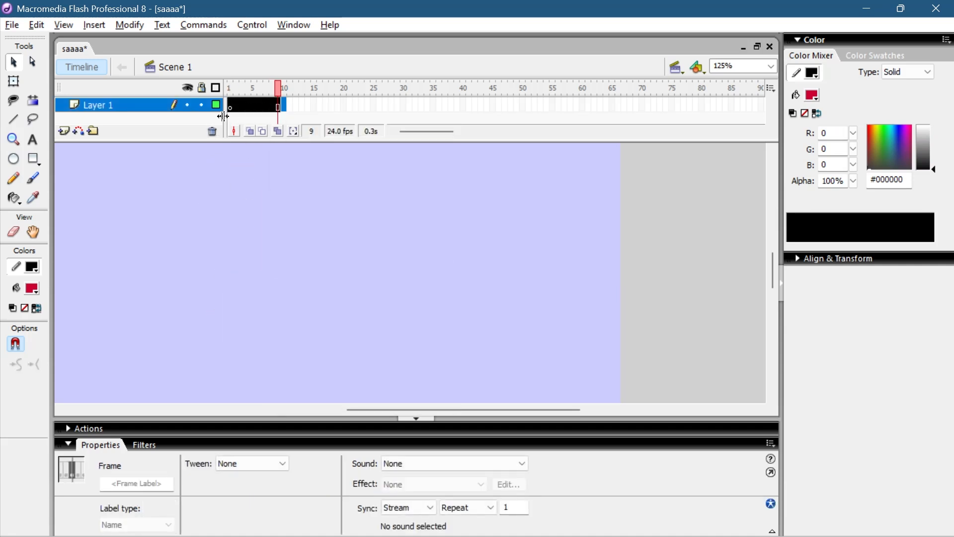
# - Brush a red scribble about 183 by 161 px on the emptied frames and convert it to a movie clip symbol
pyautogui.click(246, 106)
pyautogui.press('b')
pyautogui.moveTo(215, 268)
pyautogui.mouseDown()
pyautogui.moveTo(267, 335)
pyautogui.moveTo(367, 327)
pyautogui.mouseUp()
pyautogui.press('v')
pyautogui.click(298, 338)
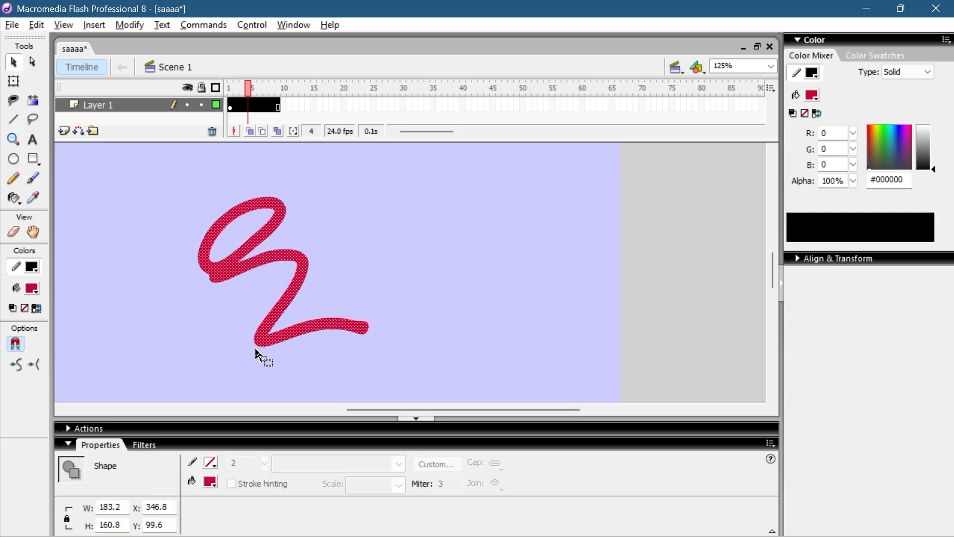
pyautogui.press('F8')
pyautogui.click(595, 129)
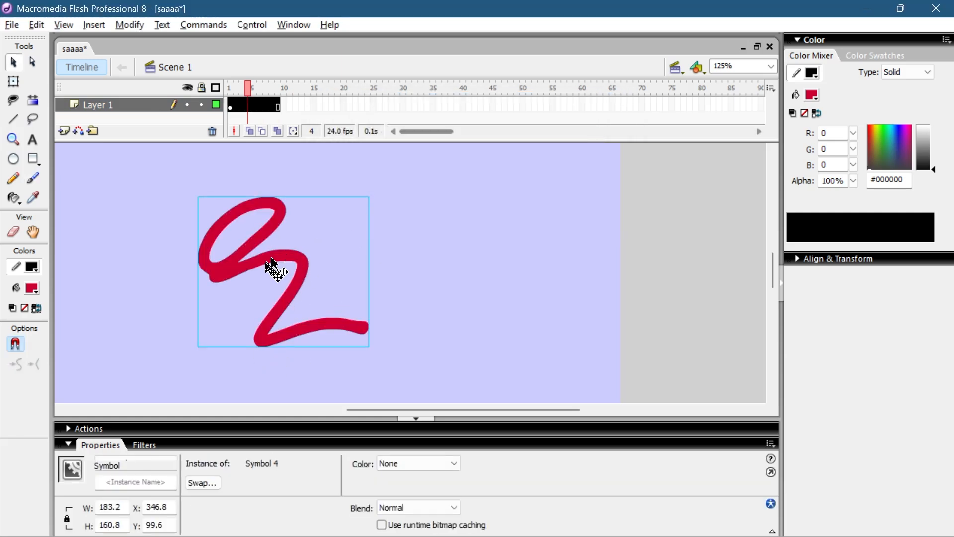
# - Paste the cut animation frames into frame 1 inside the new movie clip, replacing the scribble
pyautogui.doubleClick(304, 244)
pyautogui.rightClick(230, 105)
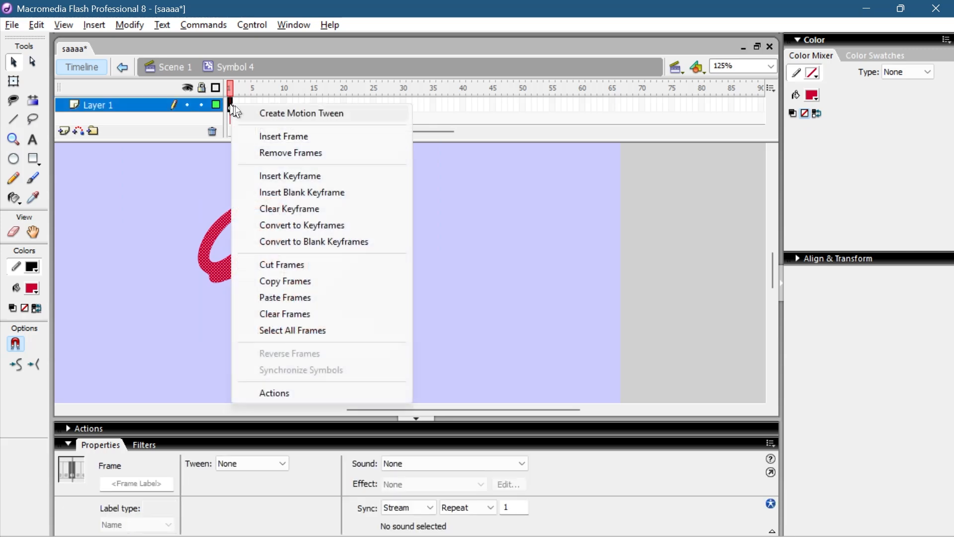
pyautogui.click(291, 298)
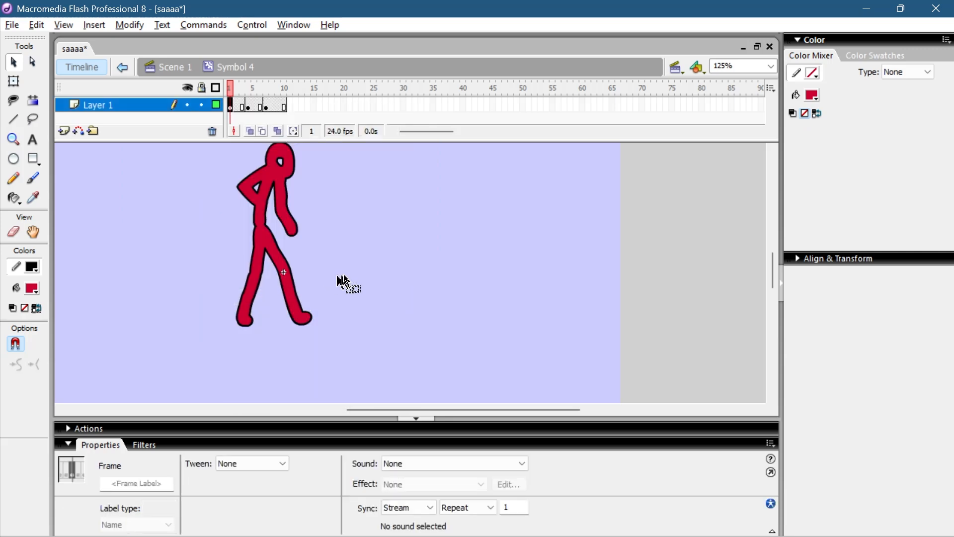
# - Remove the stroke from all the poses inside the symbol at once, with Edit Multiple Frames on, and return to Scene 1
pyautogui.click(191, 67)
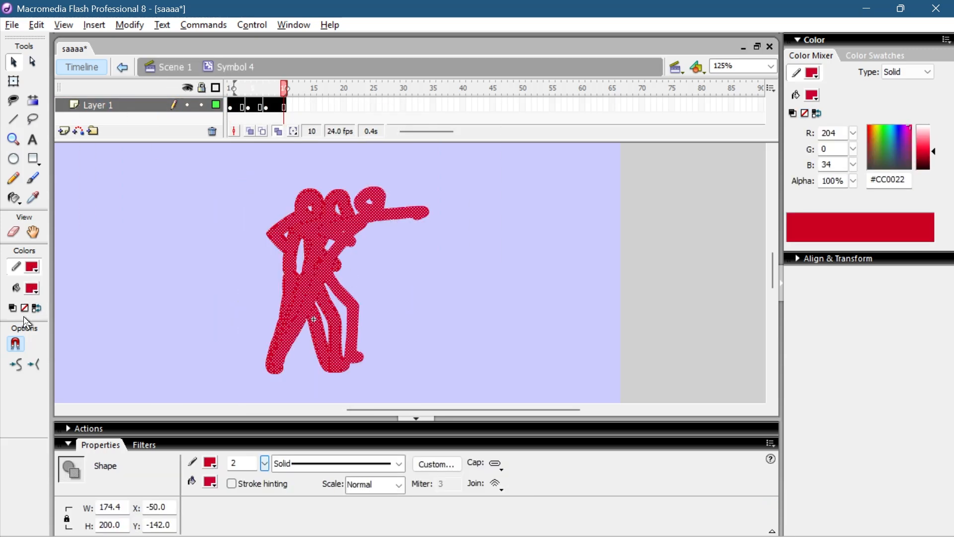
pyautogui.click(24, 308)
pyautogui.doubleClick(193, 326)
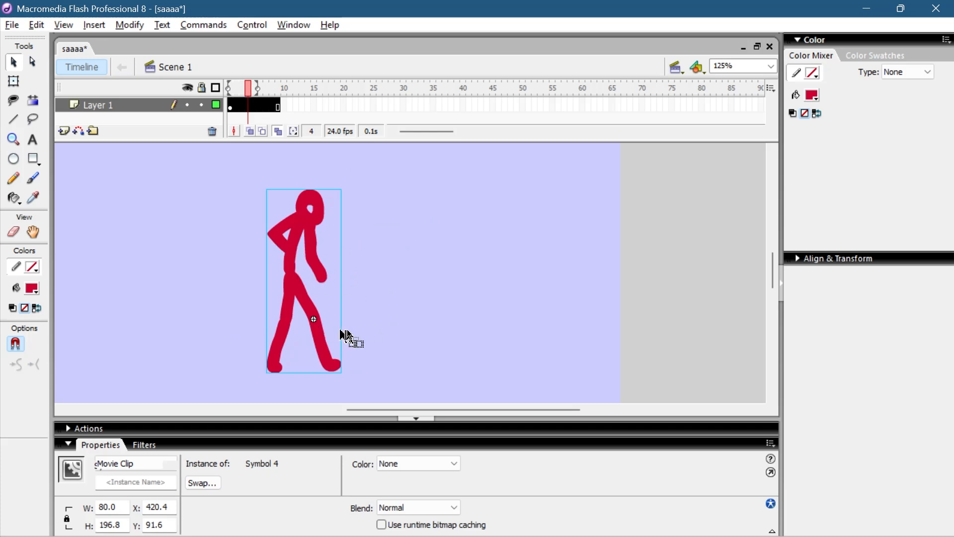
# - Add a black Glow filter with 1000% strength to the stick figure movie clip
pyautogui.click(346, 336)
pyautogui.click(309, 322)
pyautogui.click(143, 445)
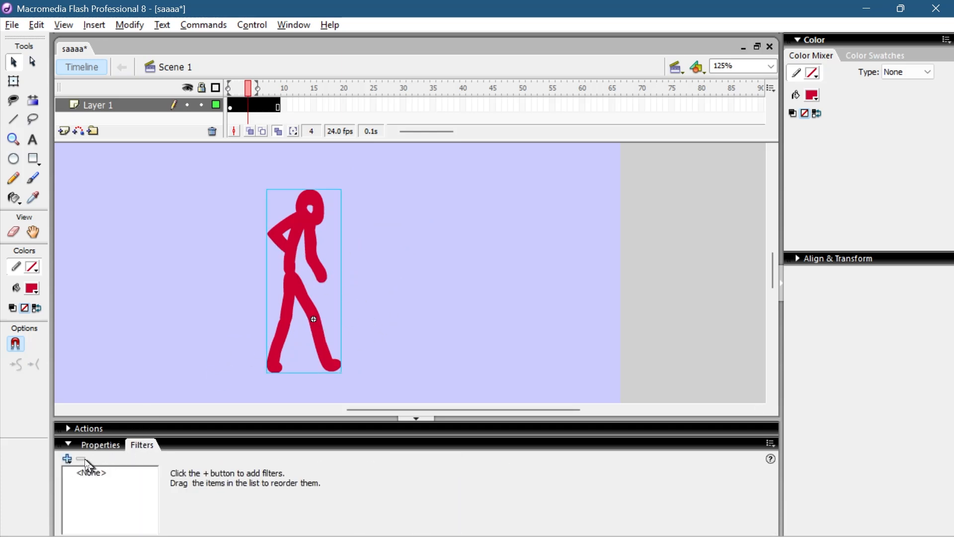
pyautogui.click(67, 458)
pyautogui.click(121, 389)
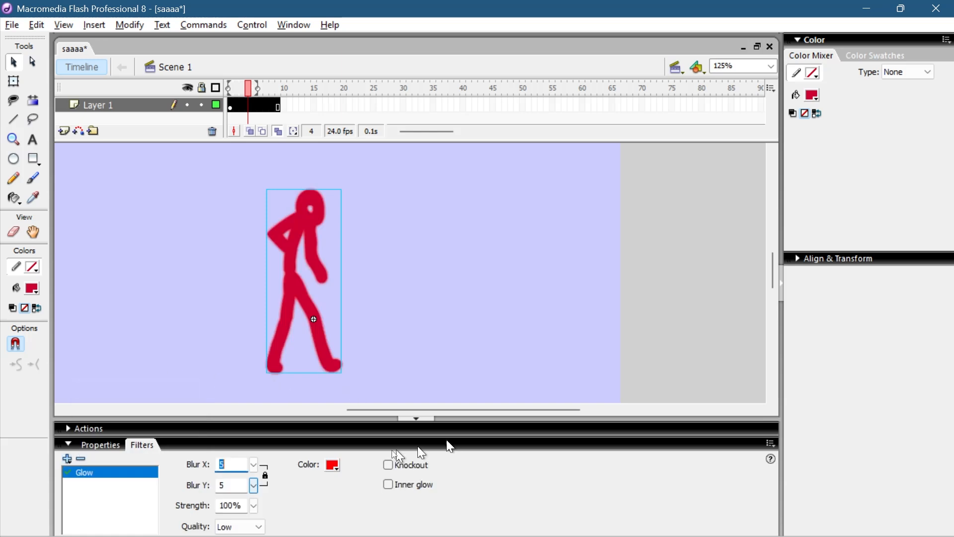
pyautogui.click(333, 465)
pyautogui.click(342, 441)
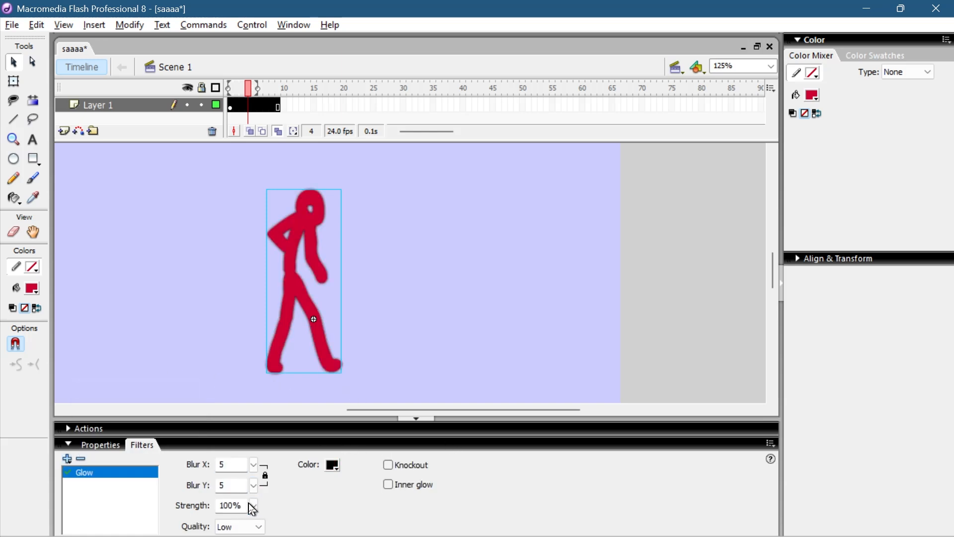
pyautogui.moveTo(253, 506); pyautogui.dragTo(253, 352)
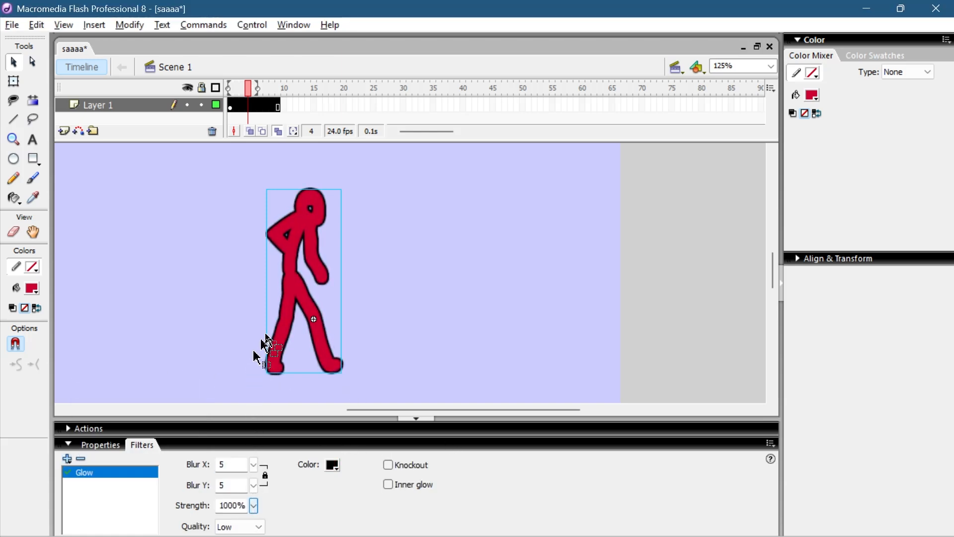
# - Set the Glow filter's blur to 3, enable Inner glow, and deselect the figure
pyautogui.moveTo(257, 470)
pyautogui.mouseDown()
pyautogui.moveTo(255, 450)
pyautogui.moveTo(250, 460)
pyautogui.mouseUp()
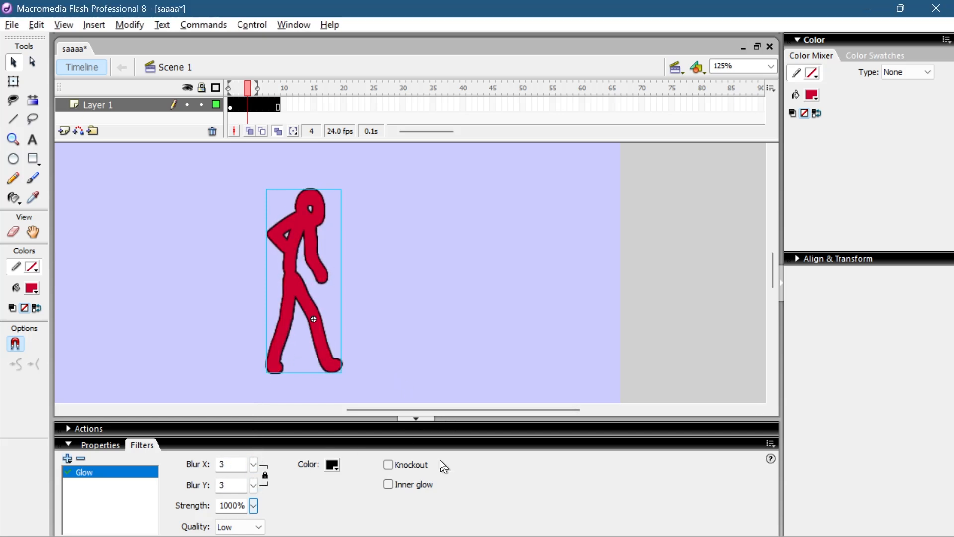
pyautogui.click(388, 485)
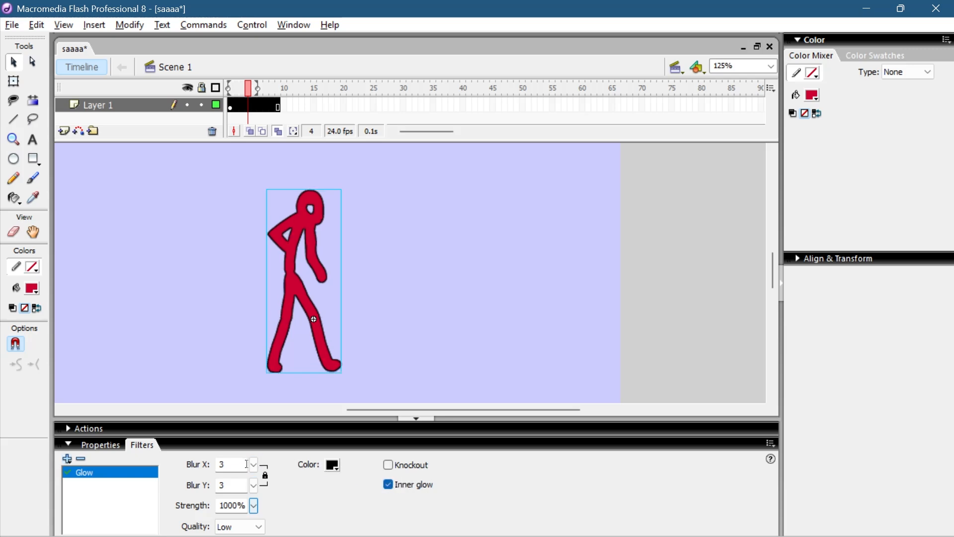
pyautogui.moveTo(253, 464); pyautogui.dragTo(255, 465)
pyautogui.click(370, 392)
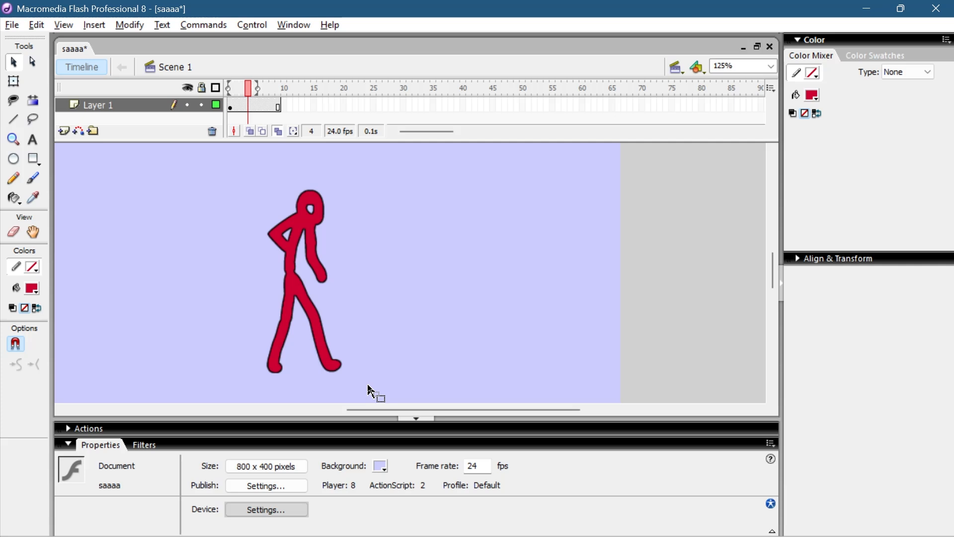
# - Turn off Edit Multiple Frames and replace the stick figure's Glow filter with a Bevel filter
pyautogui.click(278, 131)
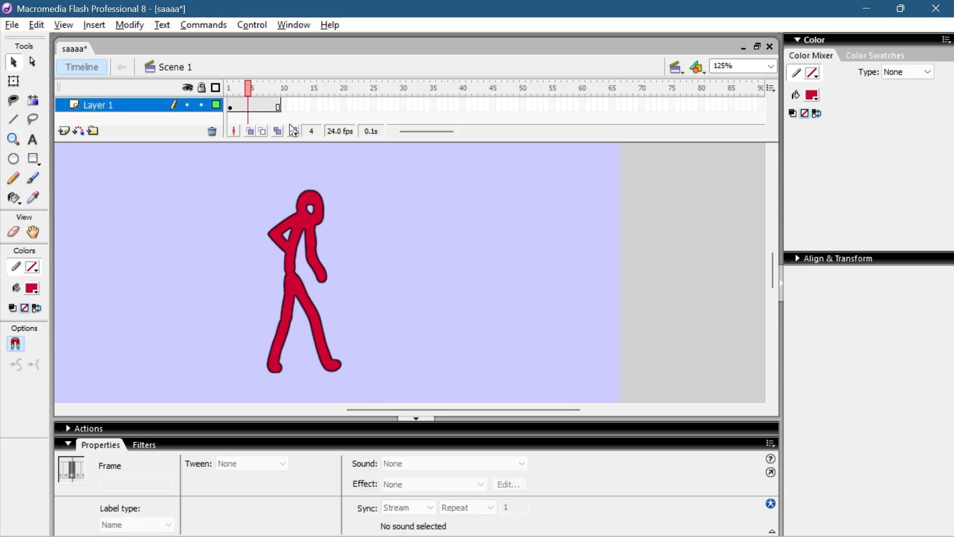
pyautogui.click(294, 272)
pyautogui.click(81, 459)
pyautogui.click(67, 458)
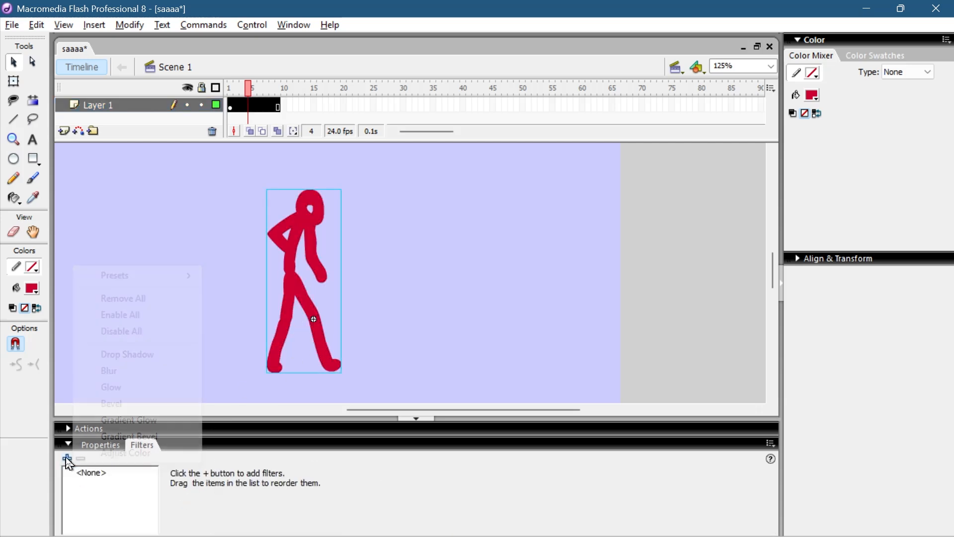
pyautogui.click(127, 403)
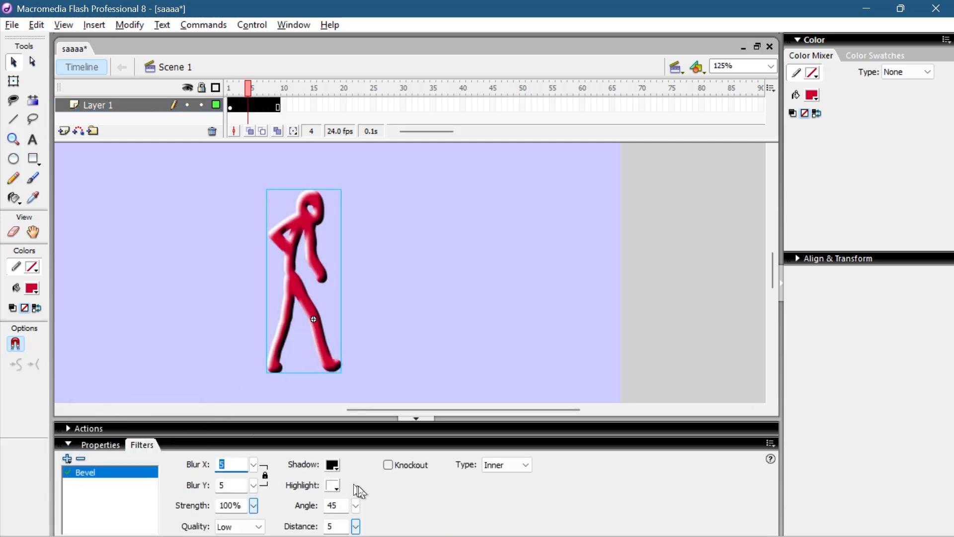
# - Give the Bevel filter a black highlight, 762% strength, blur 1, distance 3, and angle 167
pyautogui.click(334, 486)
pyautogui.click(350, 433)
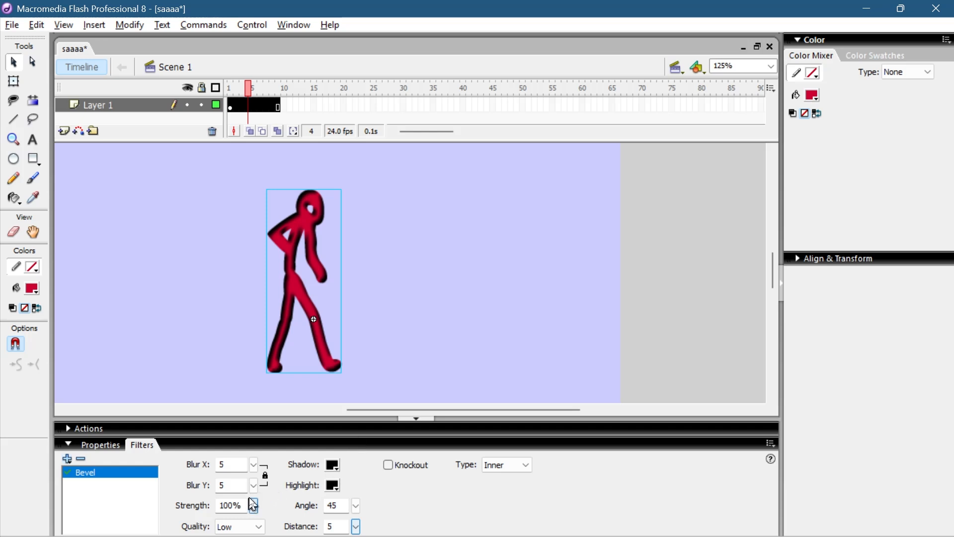
pyautogui.moveTo(255, 492); pyautogui.dragTo(253, 380)
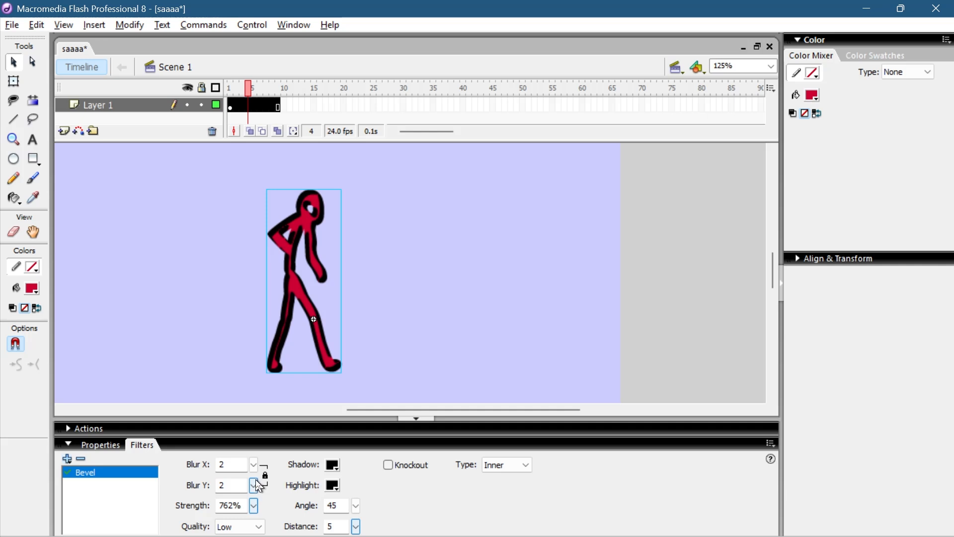
pyautogui.moveTo(257, 472); pyautogui.dragTo(256, 478)
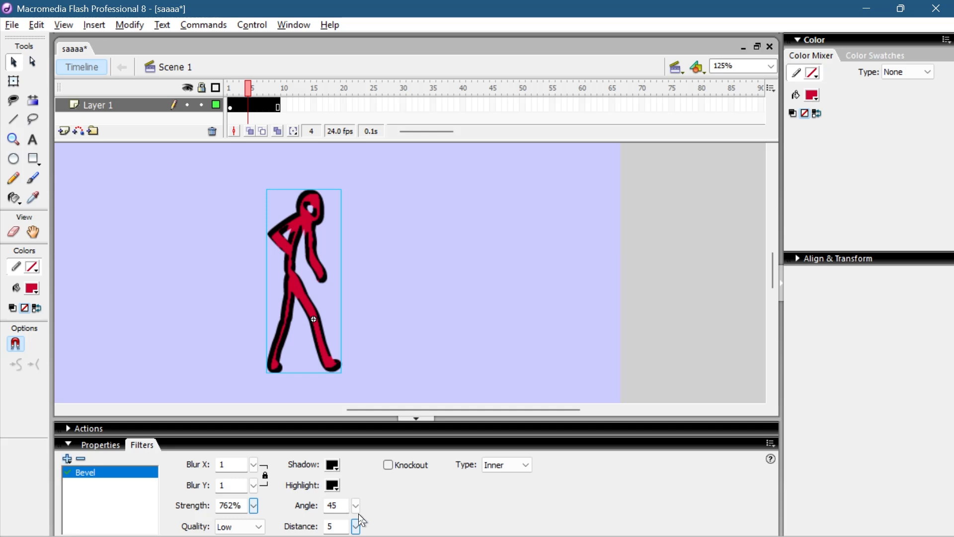
pyautogui.moveTo(359, 528); pyautogui.dragTo(353, 461)
pyautogui.moveTo(356, 505)
pyautogui.mouseDown()
pyautogui.moveTo(347, 481)
pyautogui.moveTo(338, 501)
pyautogui.moveTo(343, 473)
pyautogui.moveTo(327, 470)
pyautogui.mouseUp()
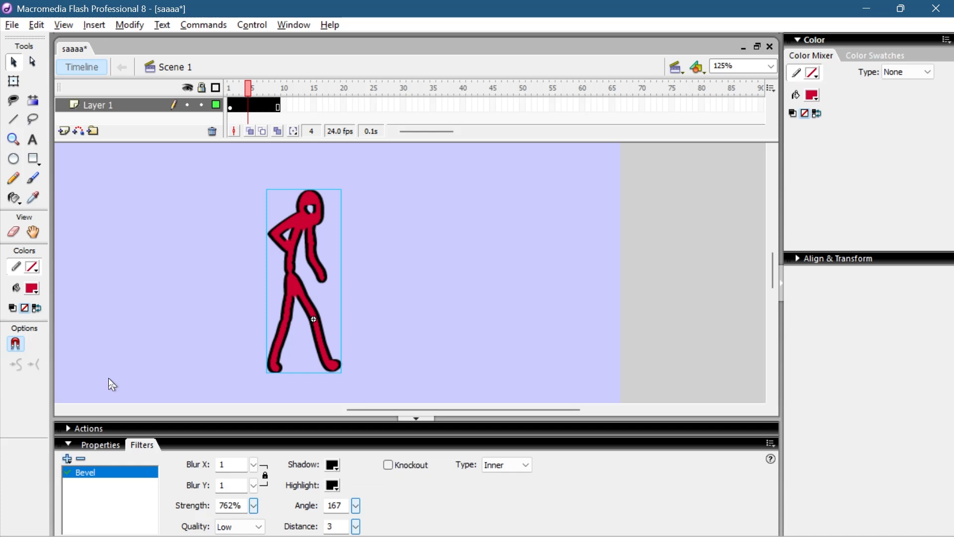